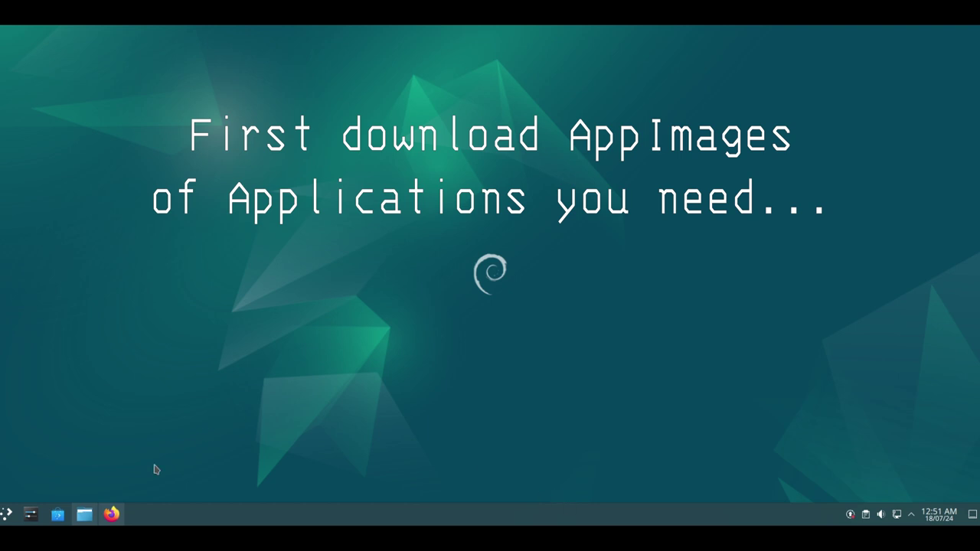
Step: Switch to Firefox and download nvim.appimage from the assets of the Neovim v0.10.0 release page
left_click(112, 514)
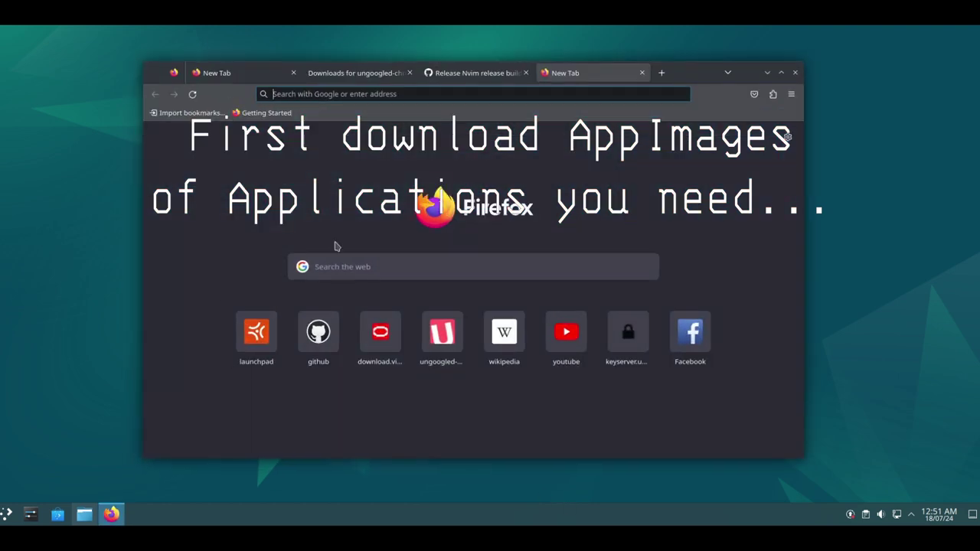
left_click(463, 73)
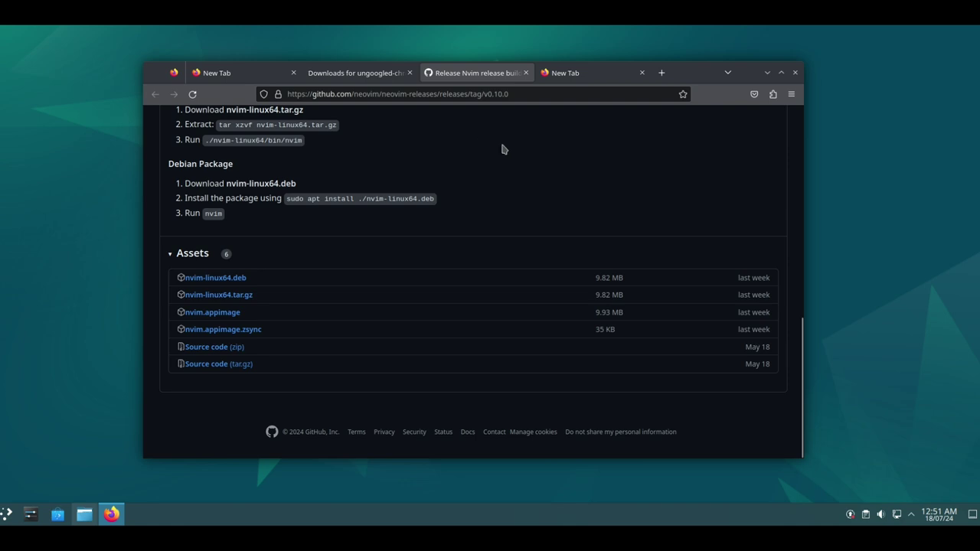
key("F5")
left_click(206, 365)
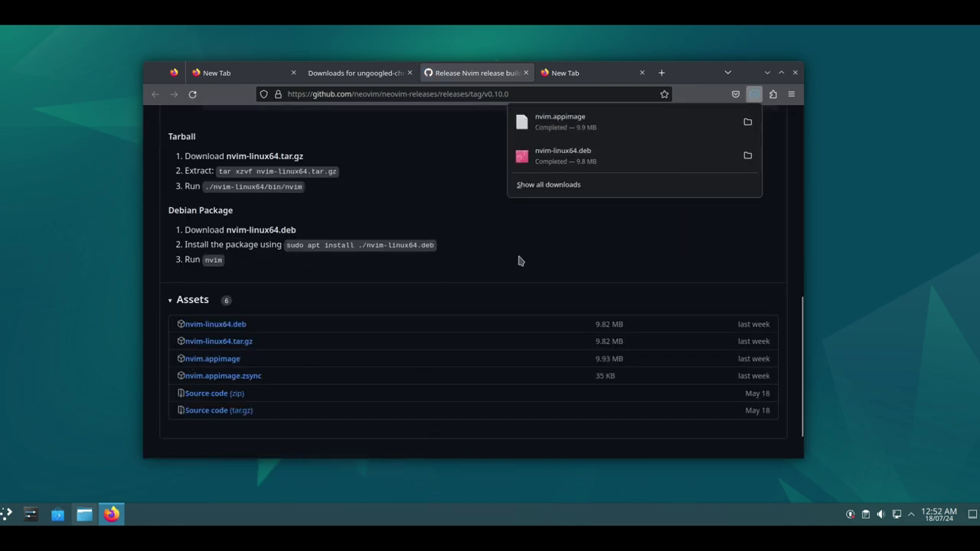
Step: Download the ungoogled-chromium 126.0.6478.126-1 AppImage for 64-bit Linux from the ungoogled-chromium binaries page
left_click(359, 74)
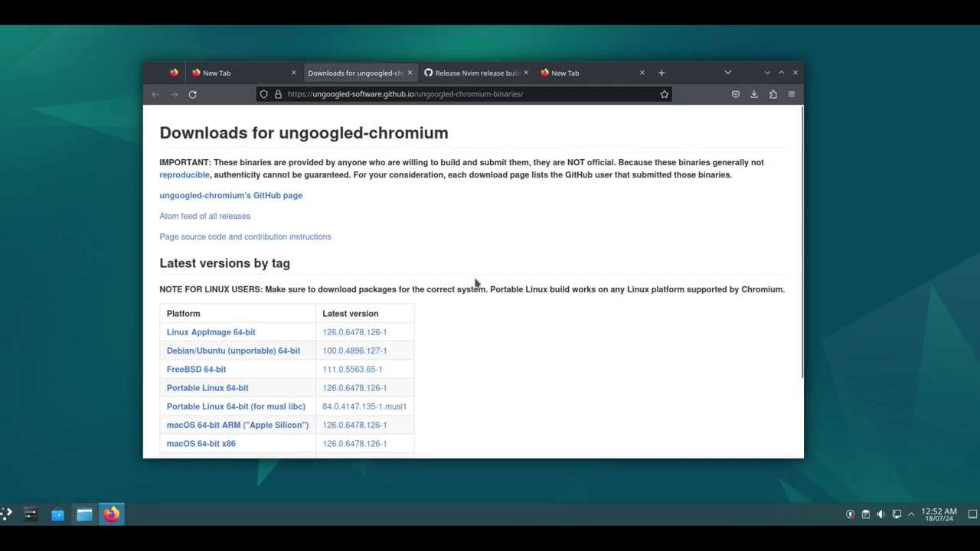
scroll(343, 260, "down", 2)
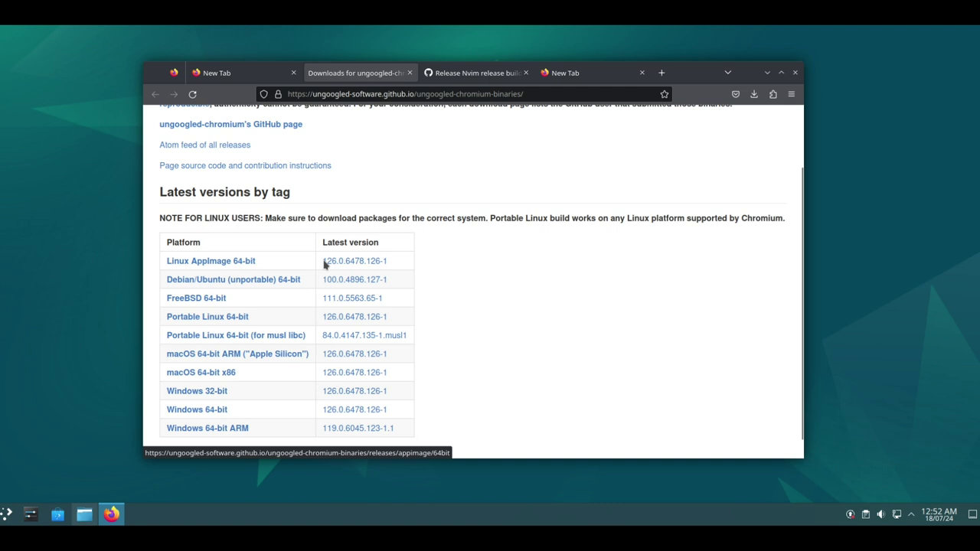
left_click(364, 261)
left_click(264, 314)
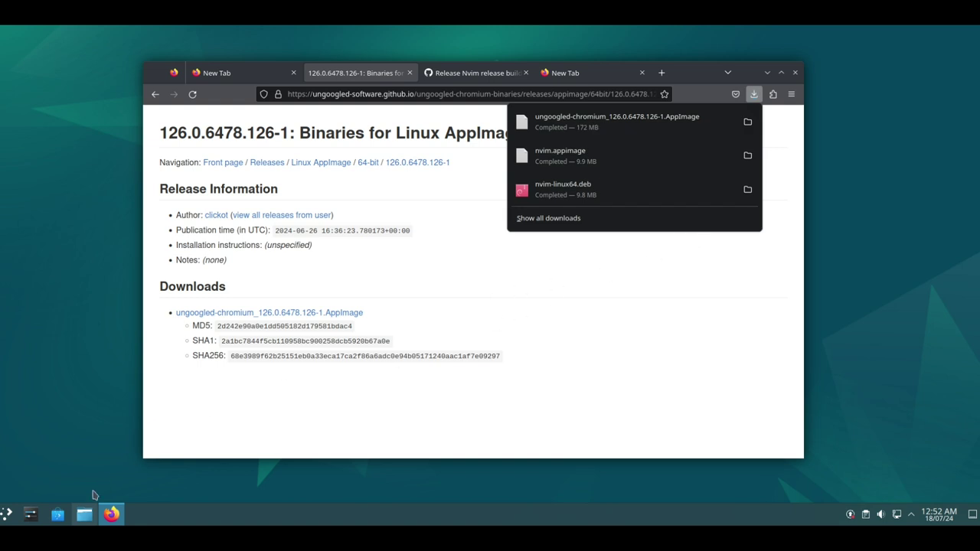
Step: Switch to Dolphin and copy the balenaEtcher, nvim and ungoogled-chromium AppImage files from the Downloads folder
left_click(82, 516)
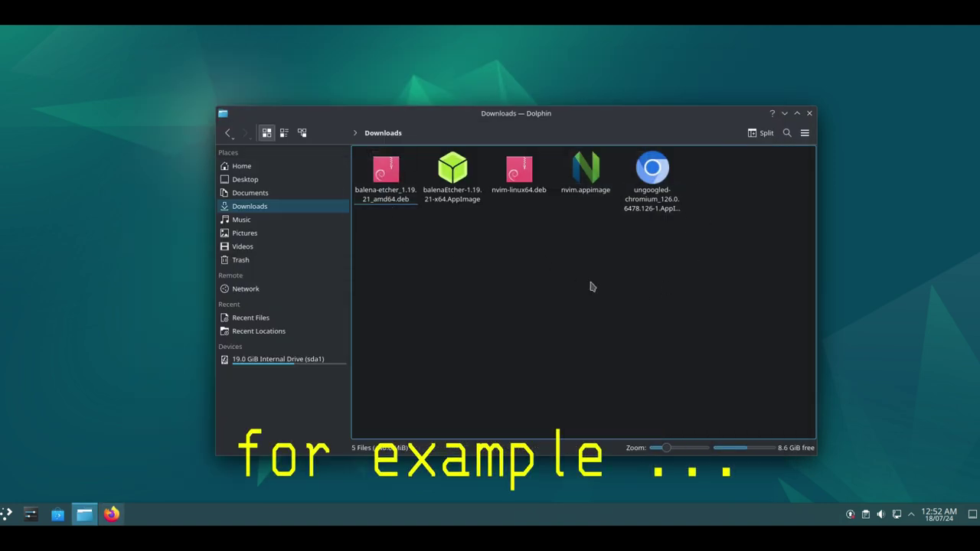
left_click_drag(597, 113, 509, 78)
left_click_drag(643, 253, 497, 134)
left_click(358, 160, "ctrl")
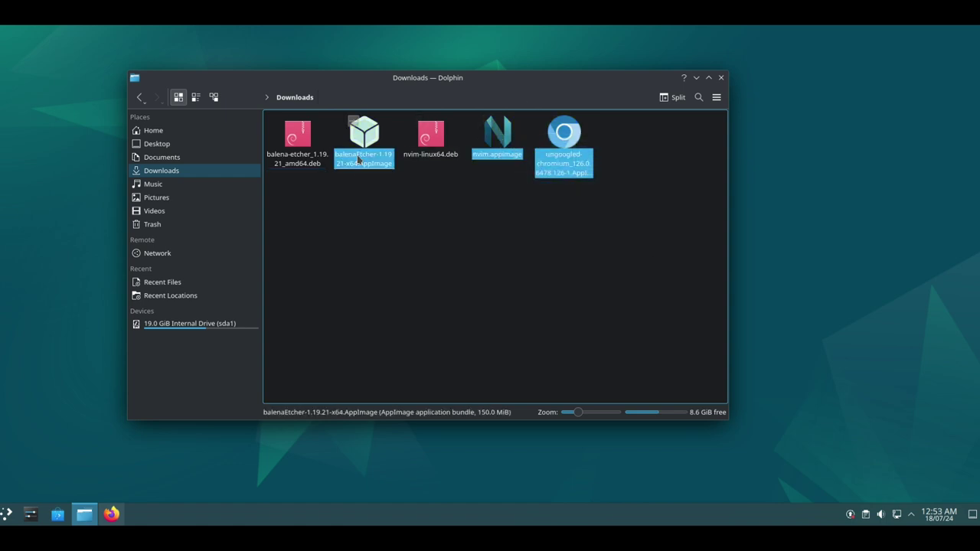
right_click(359, 159)
left_click(380, 209)
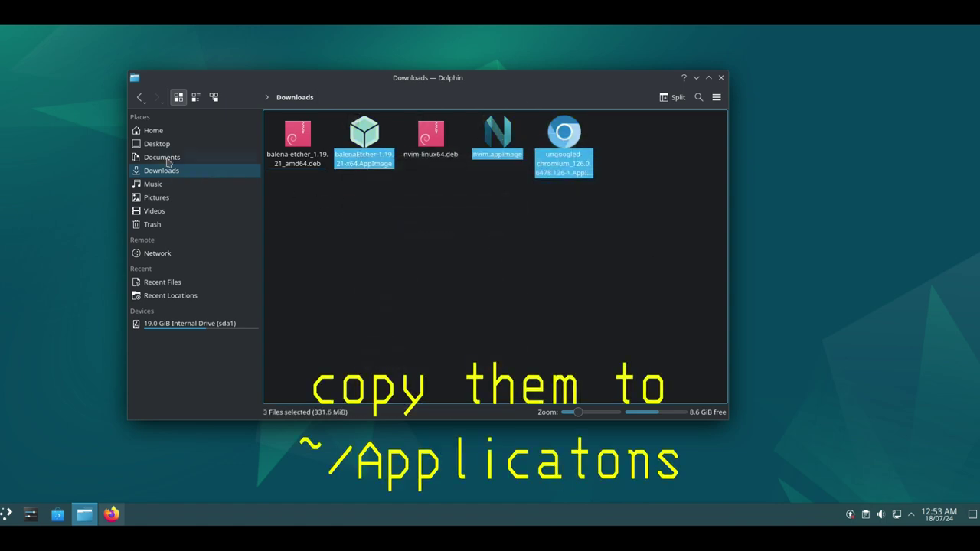
Step: Create a new folder named Applications in the Home folder
left_click(155, 131)
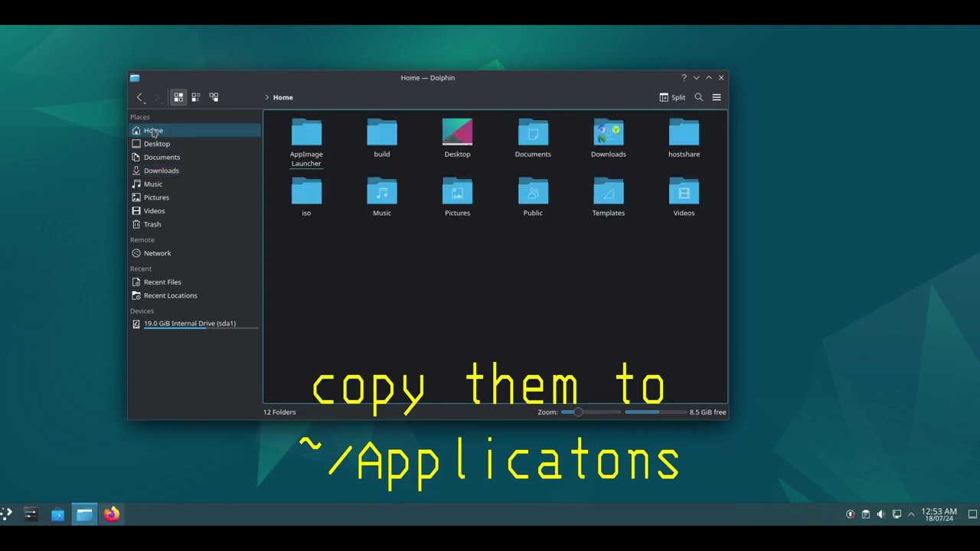
right_click(445, 306)
mouse_move(562, 310)
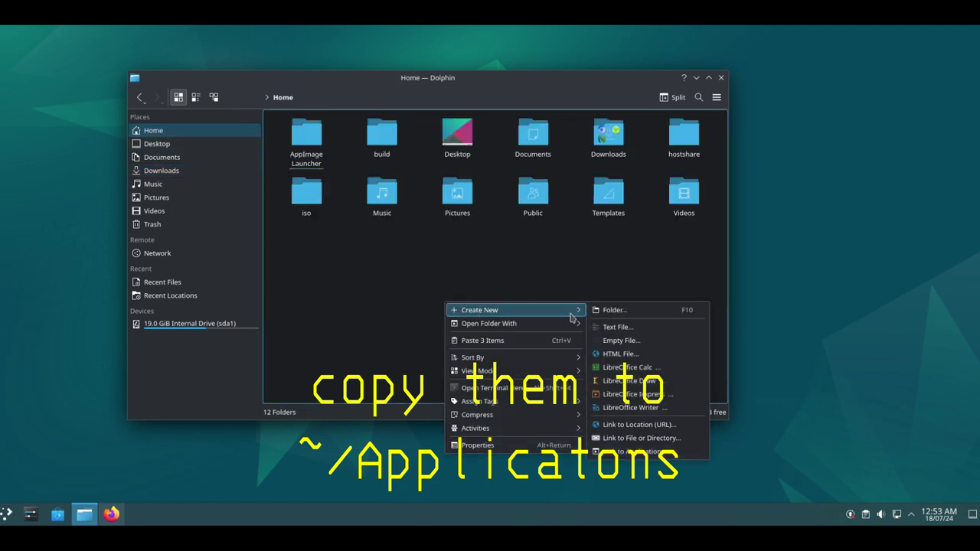
left_click(613, 314)
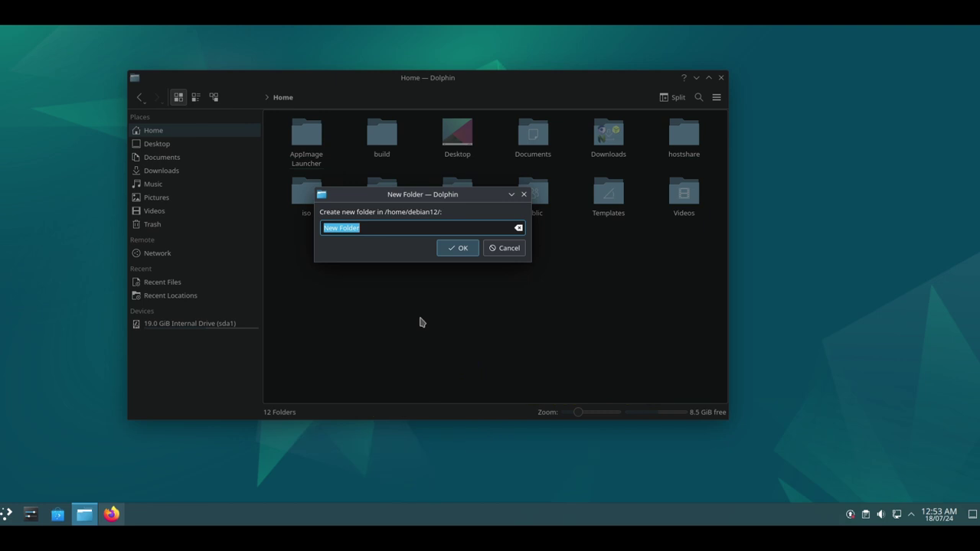
type("Applications")
left_click(450, 249)
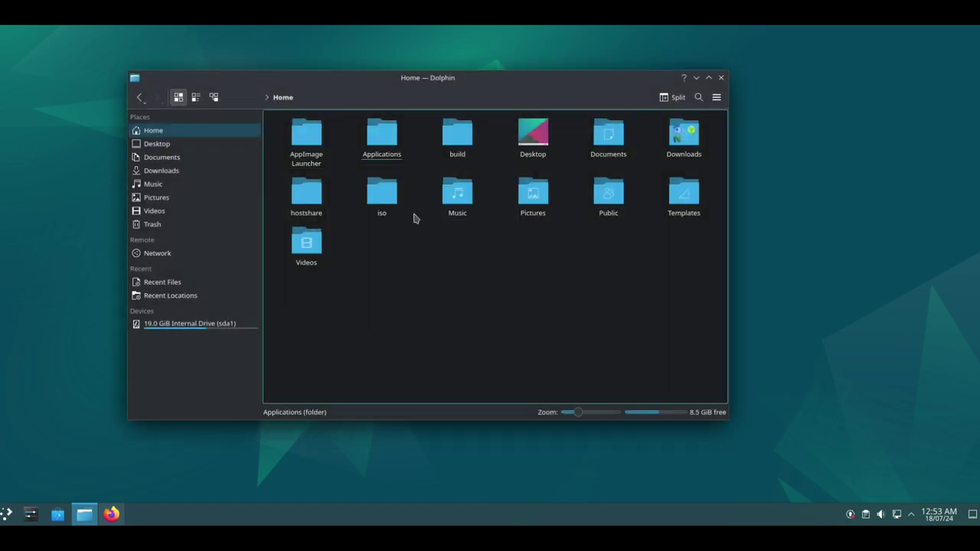
Step: Paste the three copied AppImage files into the Applications folder
double_click(381, 136)
right_click(400, 215)
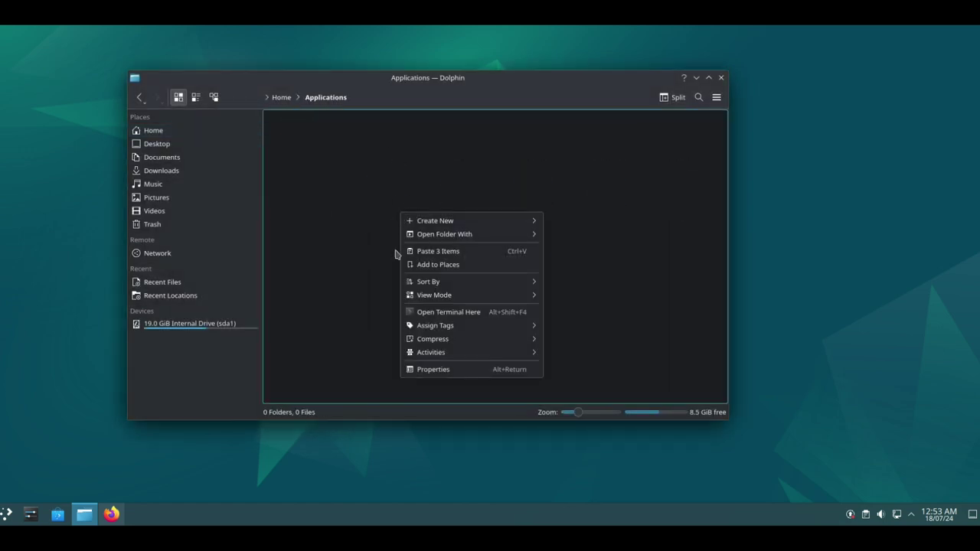
left_click(431, 252)
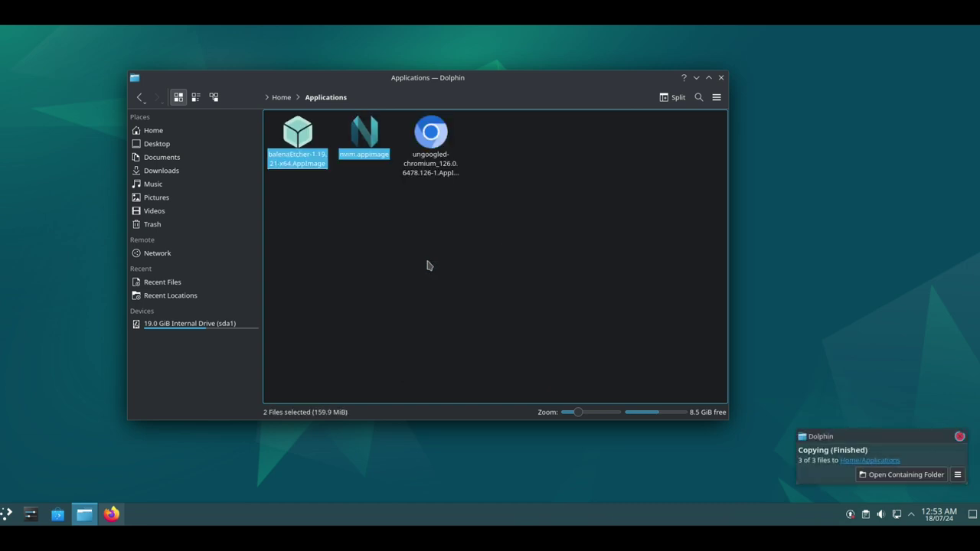
left_click(427, 266)
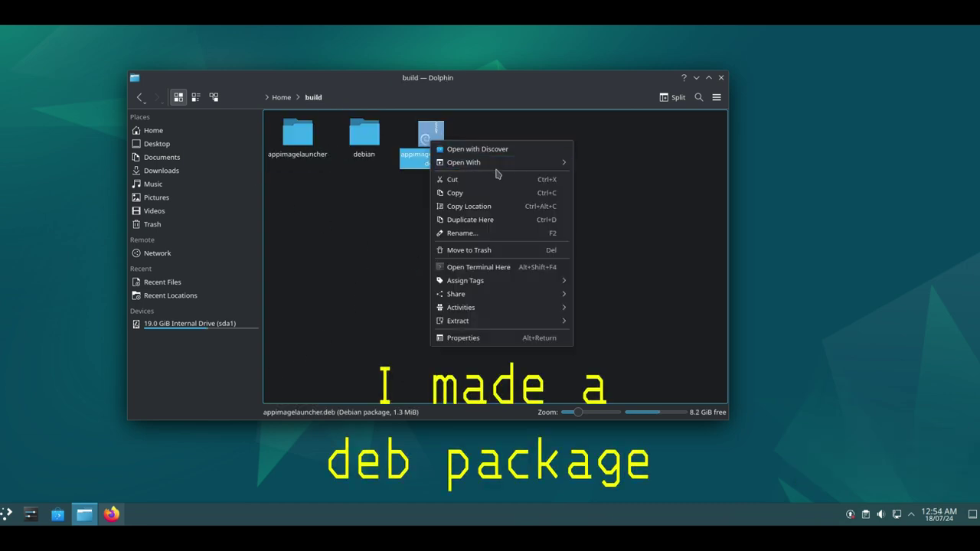
mouse_move(502, 165)
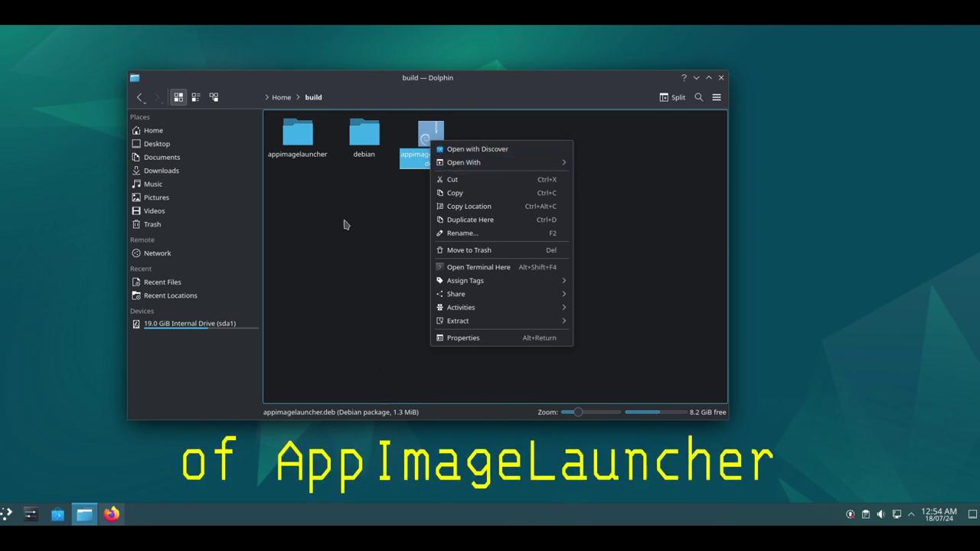
left_click(344, 234)
left_click(346, 242)
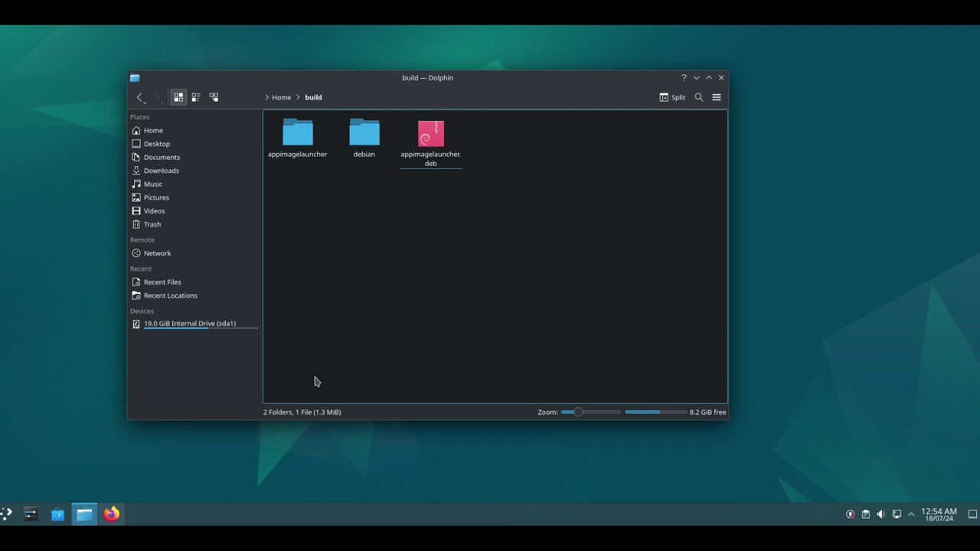
Step: Open a terminal in the build folder and list its contents with ls
right_click(428, 230)
left_click(521, 328)
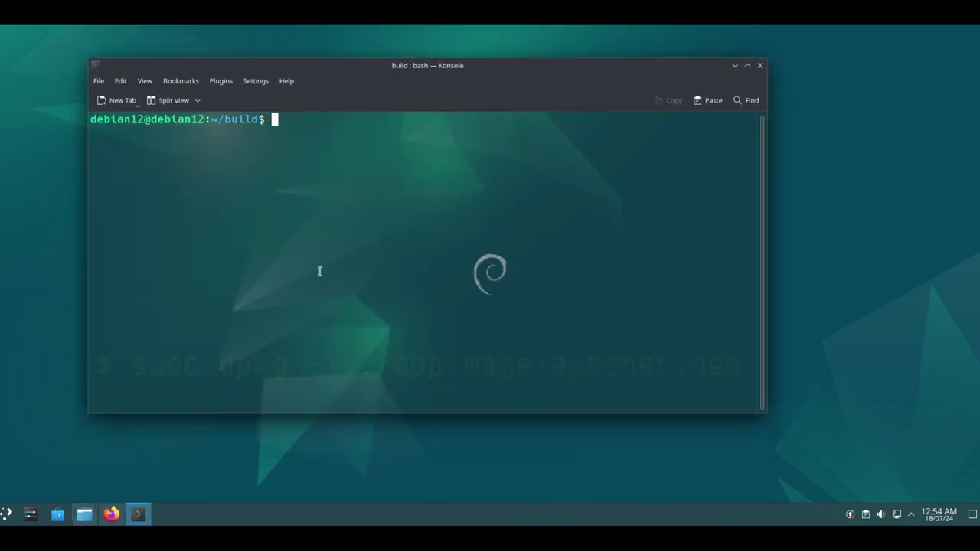
type("ls")
key("Return")
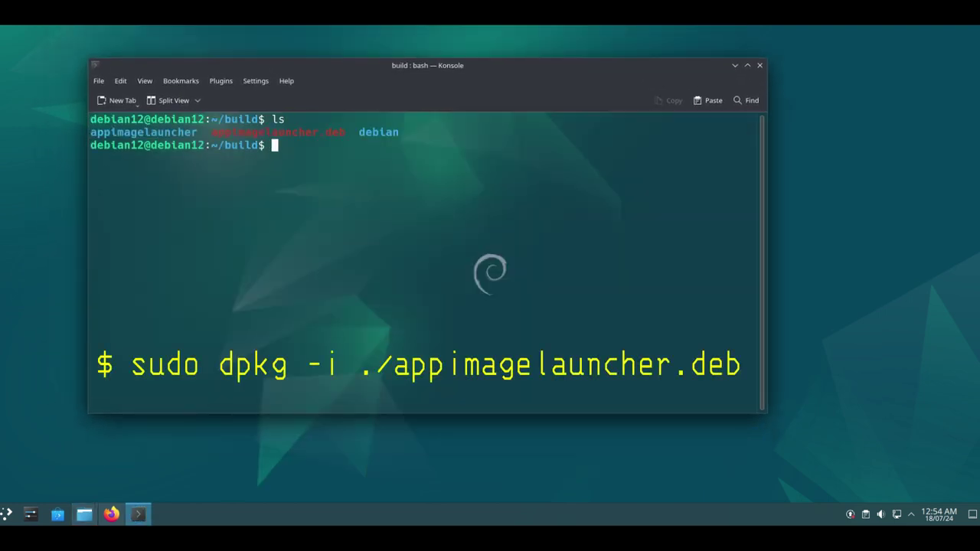
Step: Install the package with sudo dpkg -i appimagelauncher.deb and submit the sudo password
type("sudo dpkg -i app")
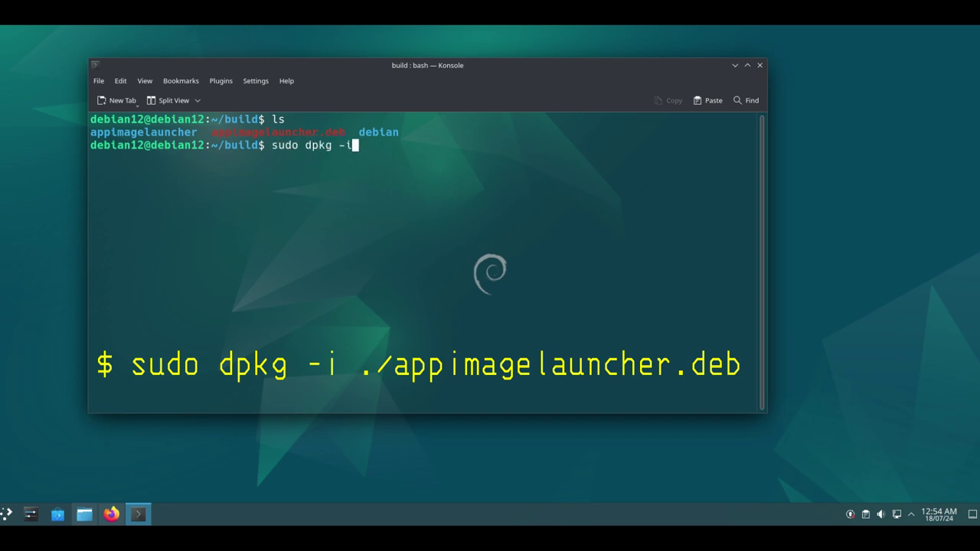
key("Tab")
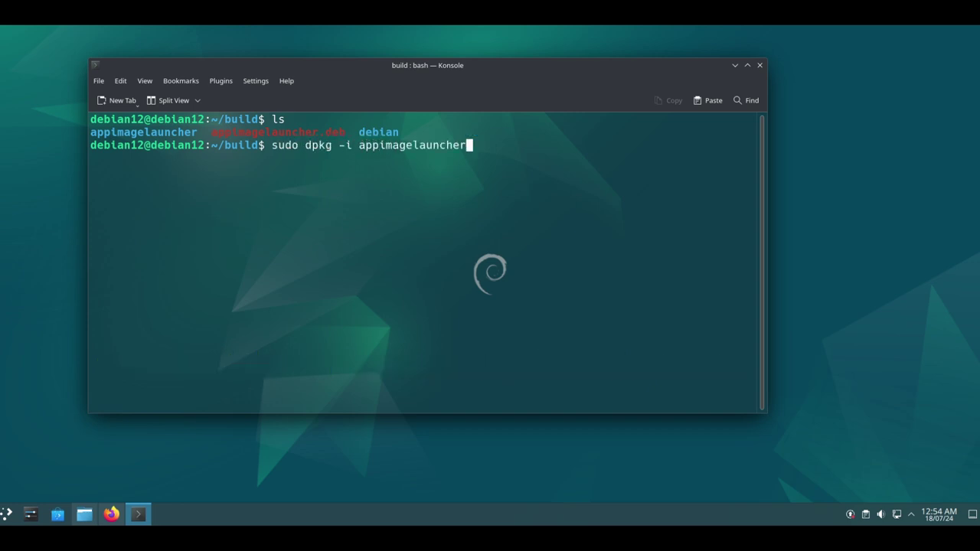
type(".d")
key("Tab")
key("Return")
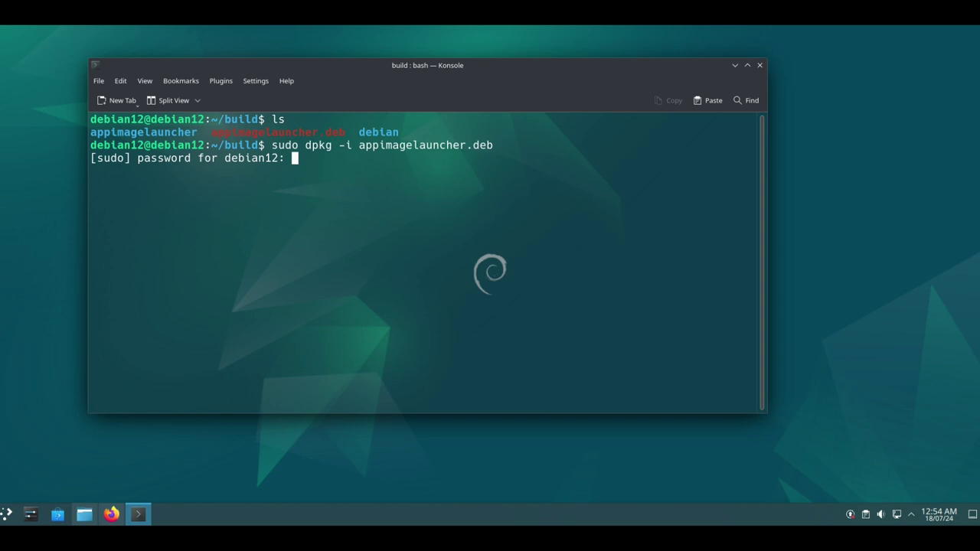
key("Return")
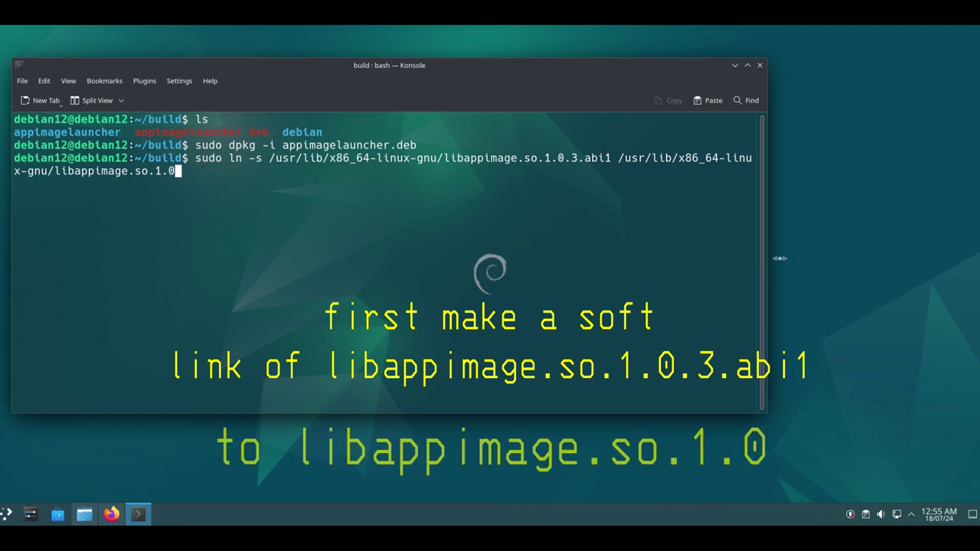
Step: Widen the terminal window and read through the full sudo ln -s command for libappimage.so.1.0
left_click_drag(770, 253, 978, 262)
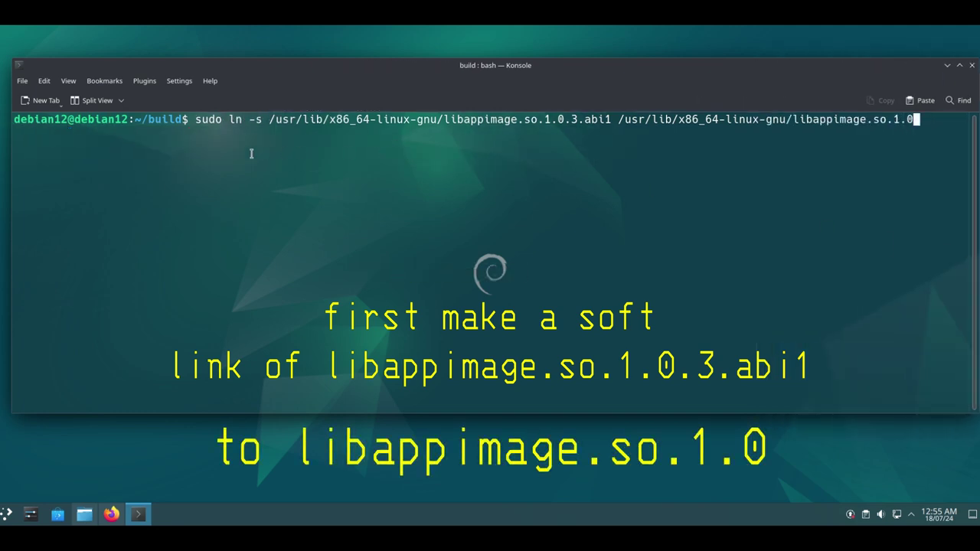
left_click_drag(195, 119, 922, 120)
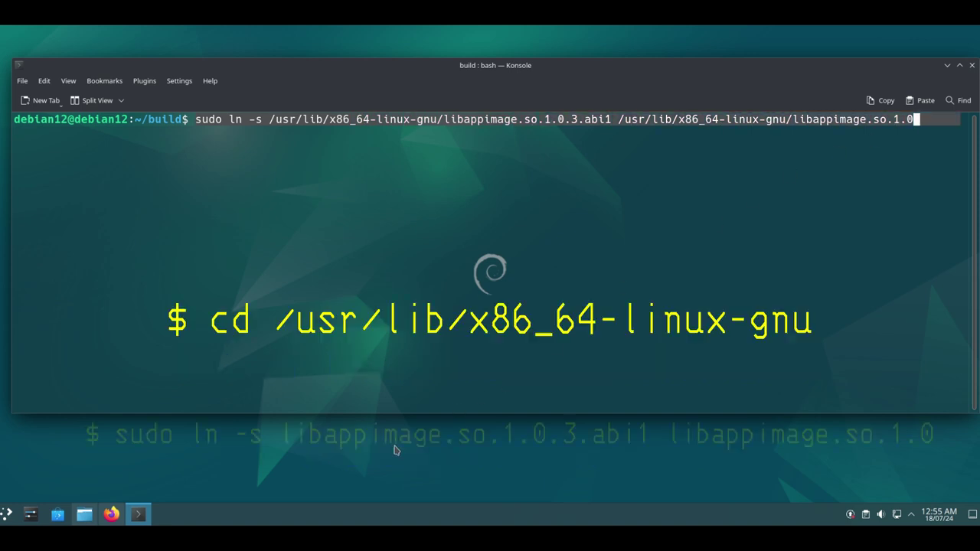
left_click(42, 137)
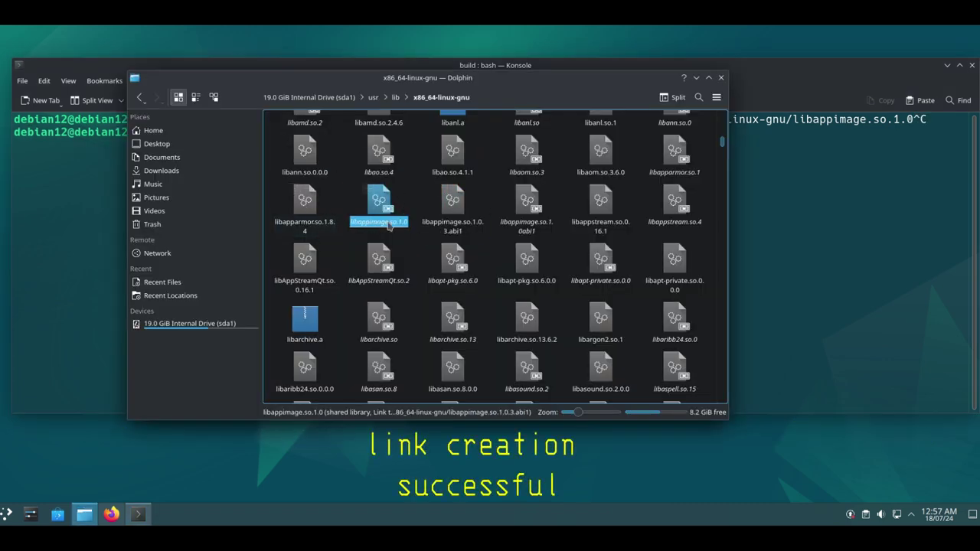
Step: Inspect the link target in the properties of libappimage.so.1.0 and locate libappimage.so.1.0.3.abi1 in the x86_64-linux-gnu folder
right_click(374, 212)
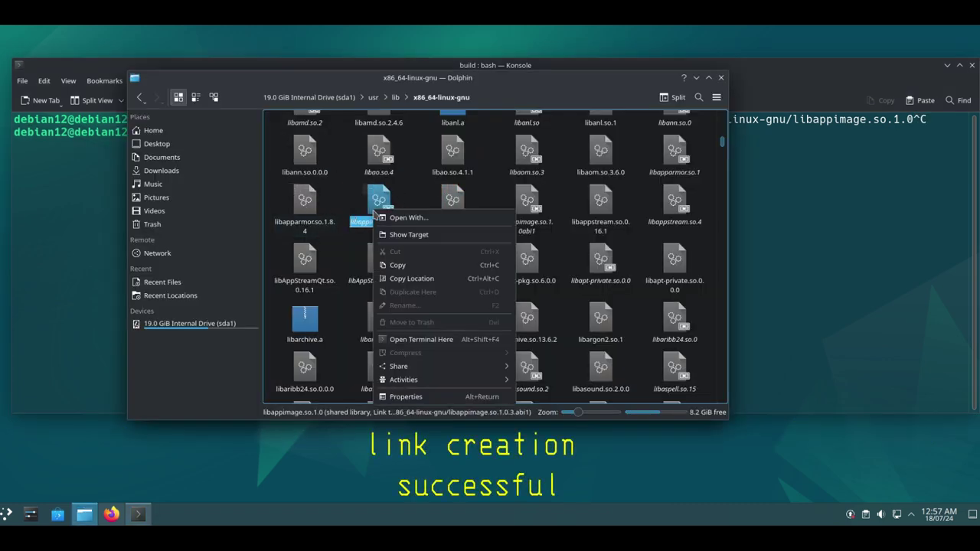
left_click(399, 398)
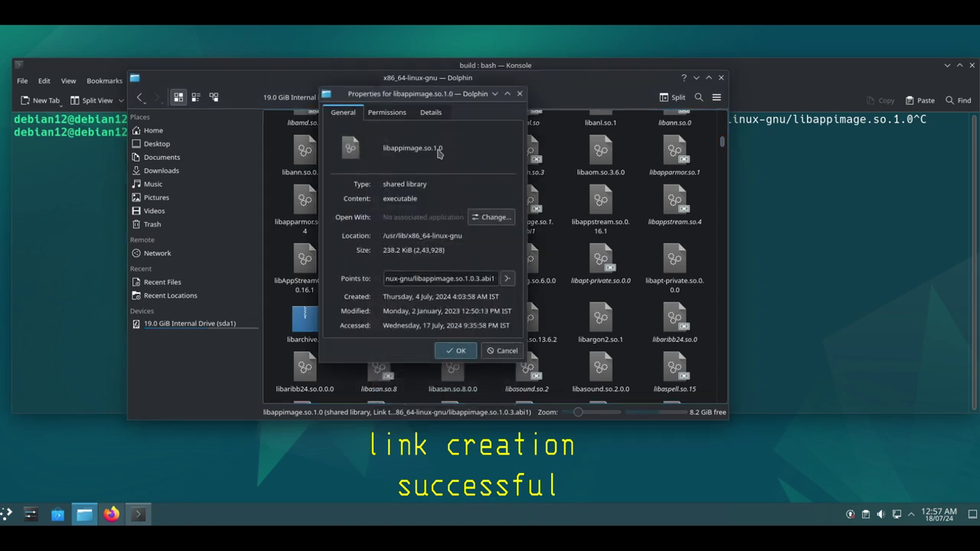
left_click_drag(526, 95, 621, 94)
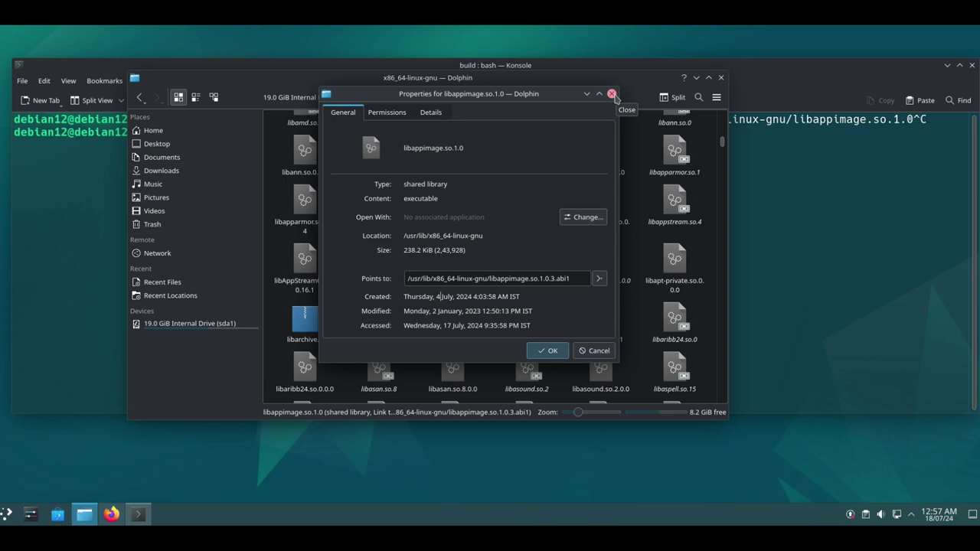
left_click(612, 95)
left_click(452, 203)
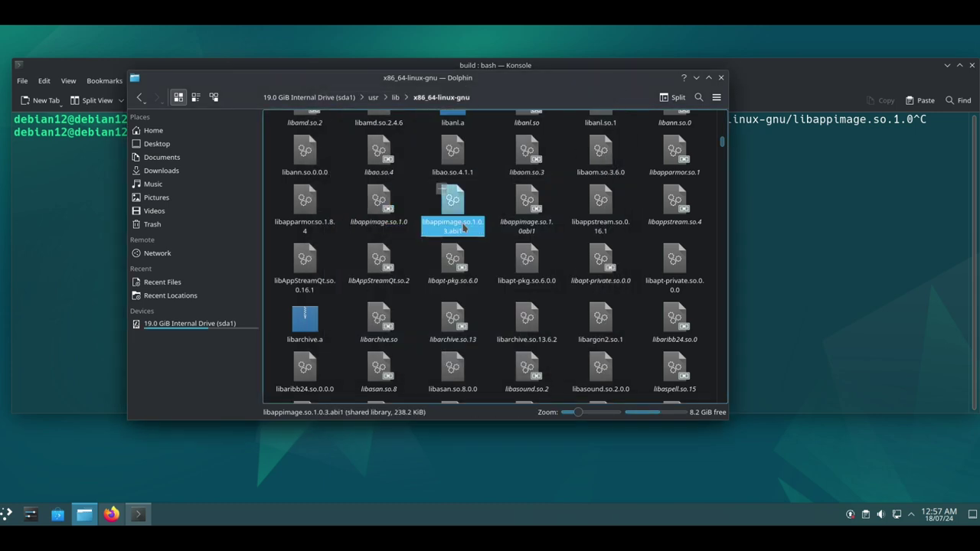
left_click(491, 301)
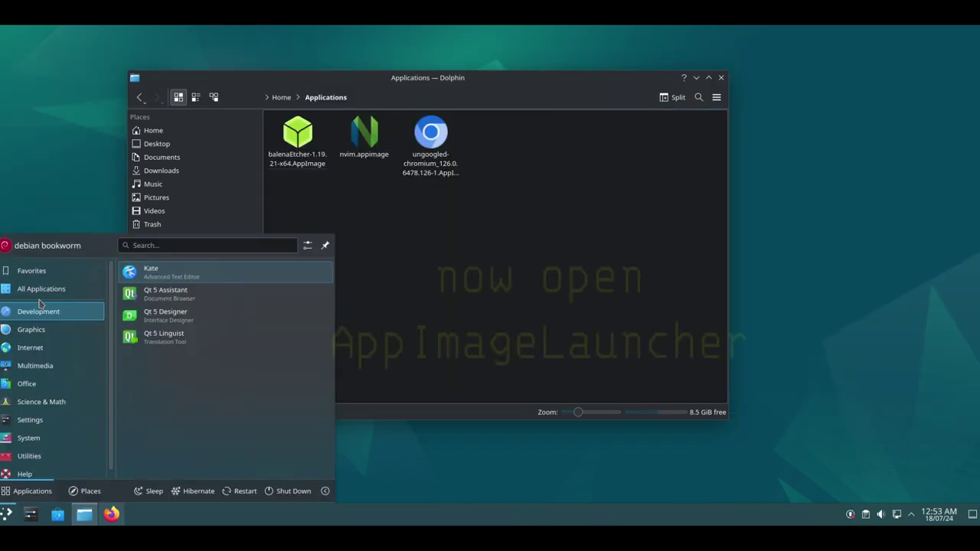
Step: Search the application launcher for "app", open AppImageLauncher Settings and accept the /Applications storage location in the home folder
mouse_move(44, 386)
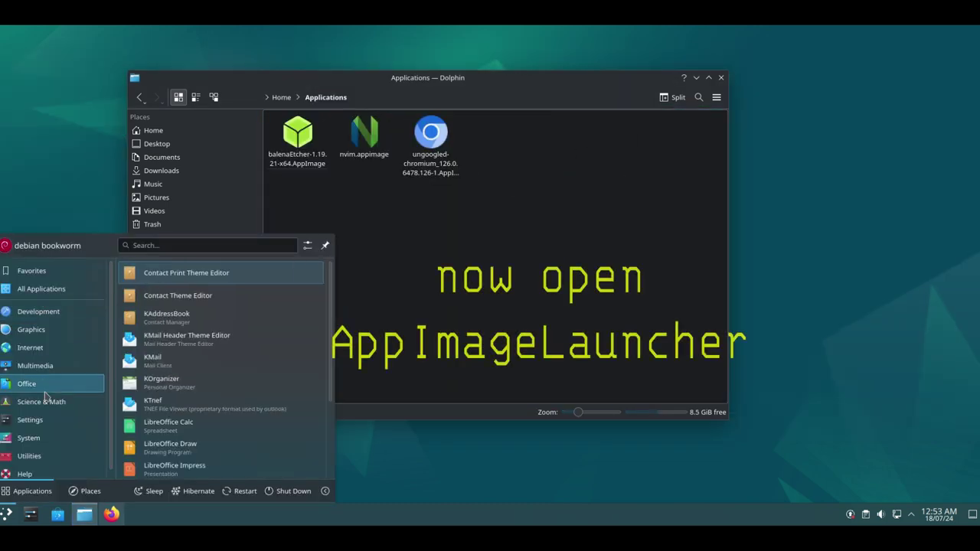
left_click(149, 246)
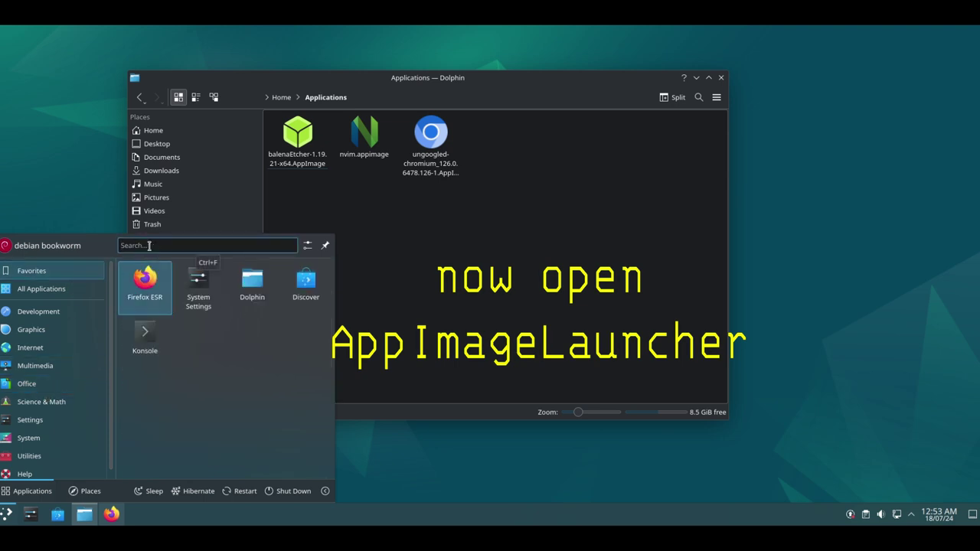
type("app")
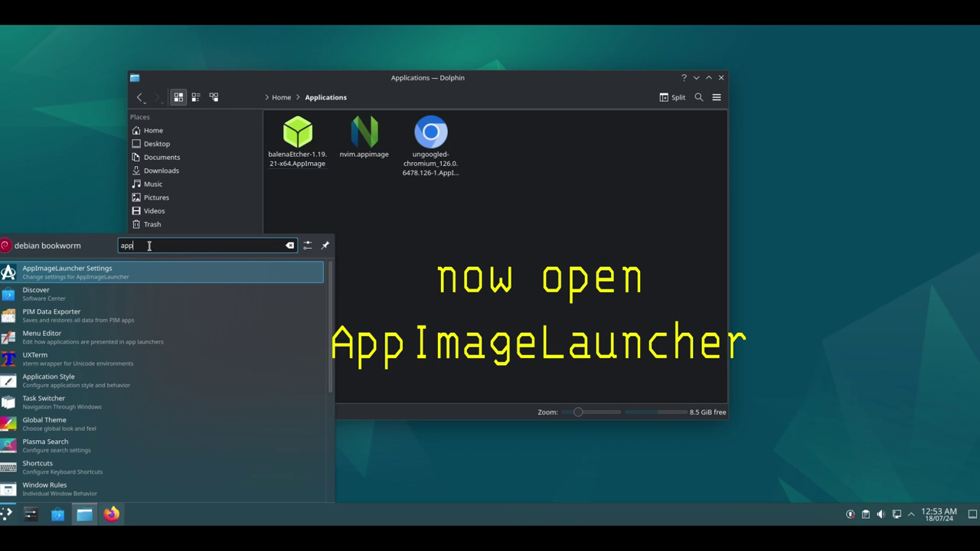
left_click(76, 277)
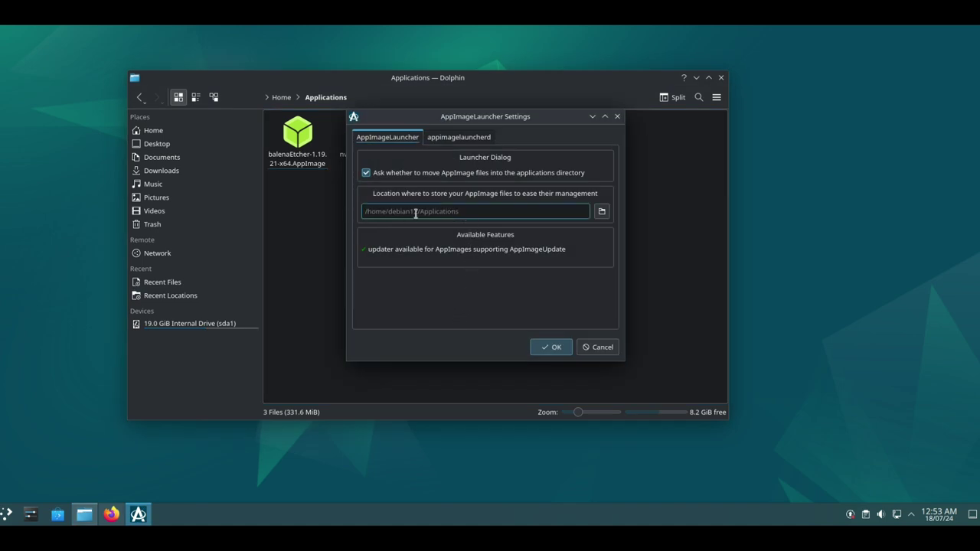
left_click(551, 348)
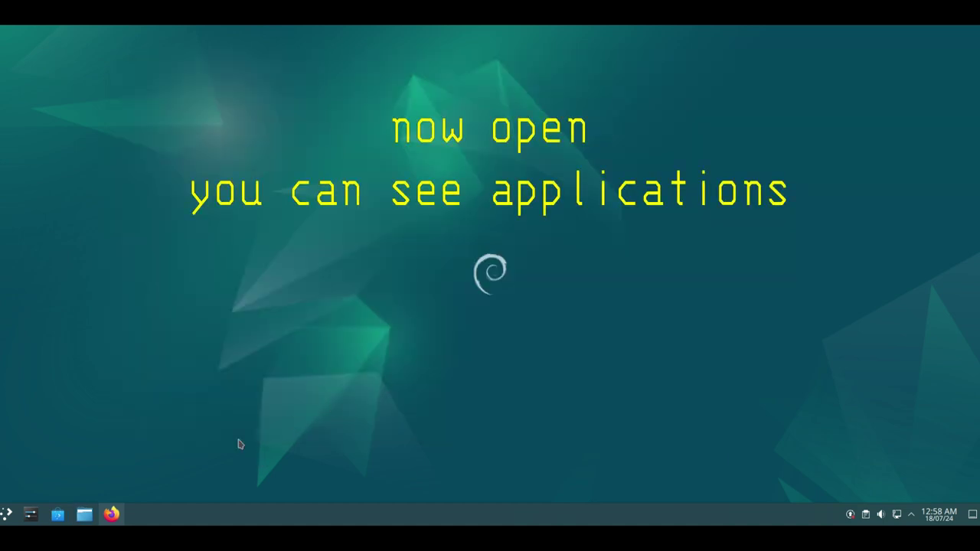
Step: Launch Neovim (v0.10.0) from the Utilities category of the application launcher
left_click(6, 514)
left_click(29, 456)
scroll(196, 391, "down", 3)
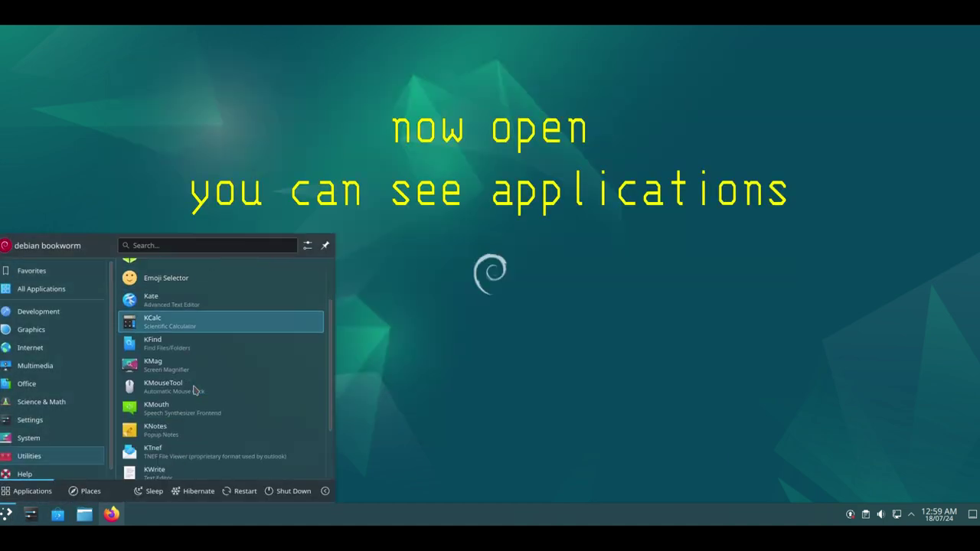
scroll(194, 391, "down", 2)
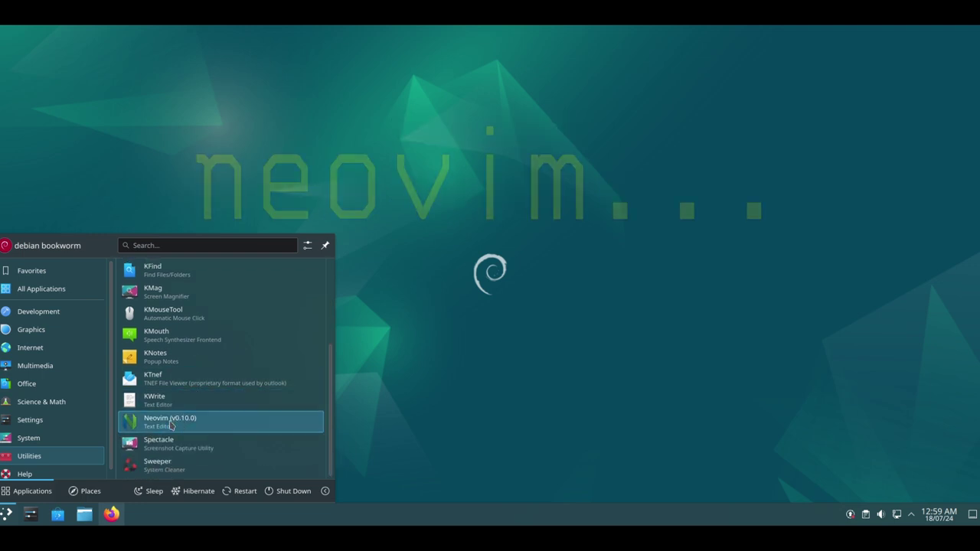
left_click(169, 425)
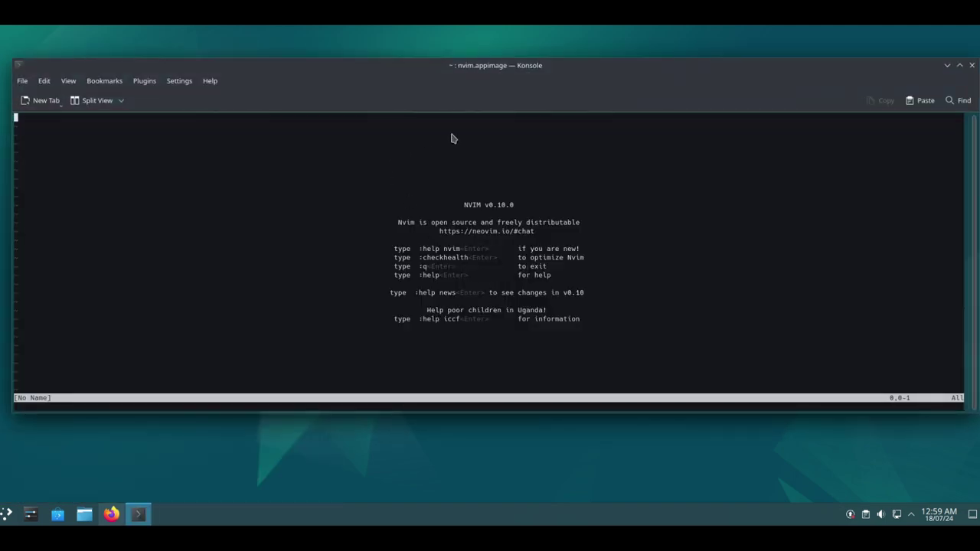
Step: Make the Neovim terminal window taller and quit the editor with :q
left_click_drag(491, 413, 491, 456)
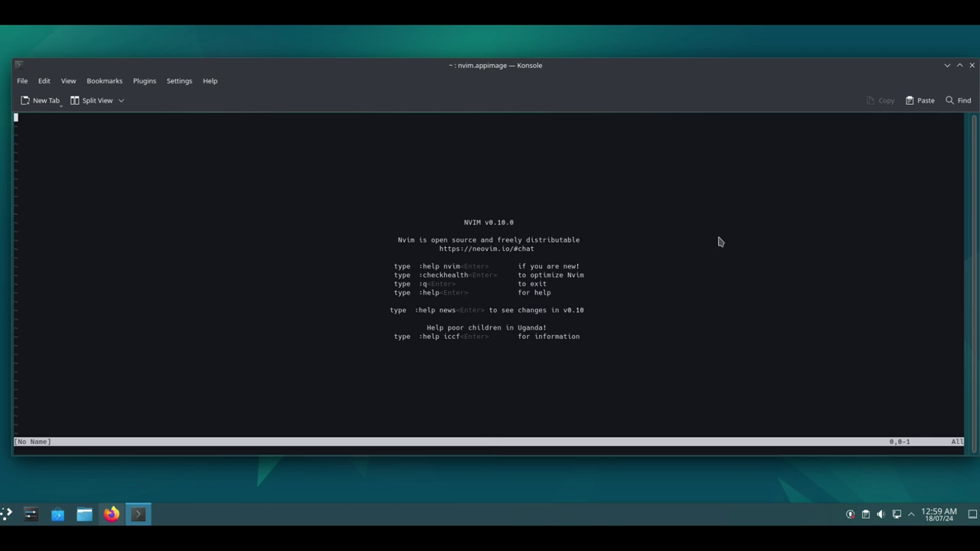
type(":q")
key("Return")
Step: Launch Chromium (ungoogled) from the Internet applications and open the site menu on the DuckDuckGo page
left_click(7, 514)
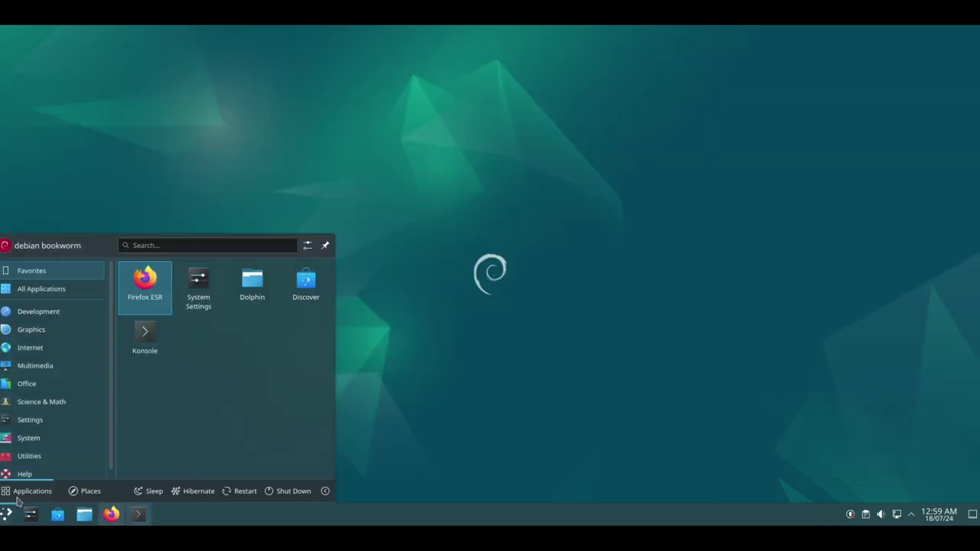
mouse_move(55, 348)
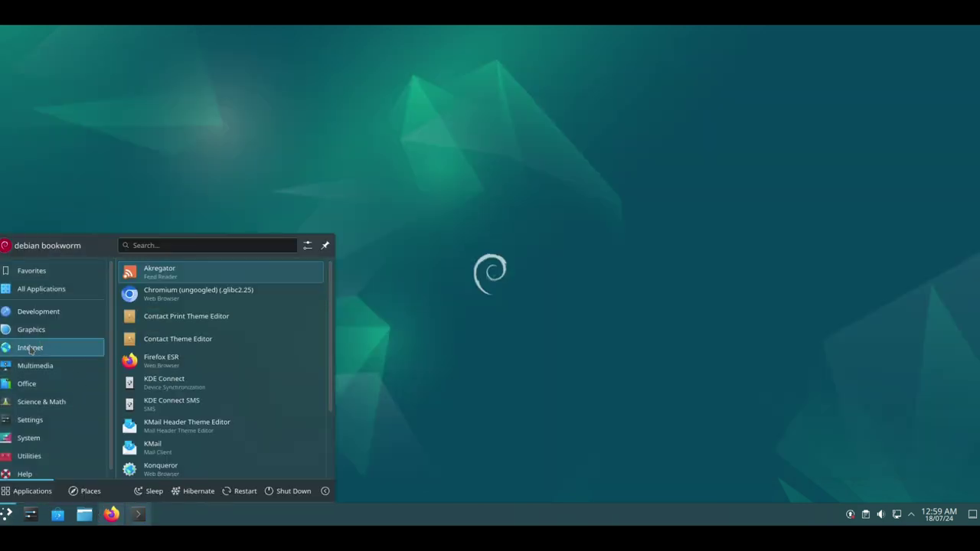
left_click(159, 298)
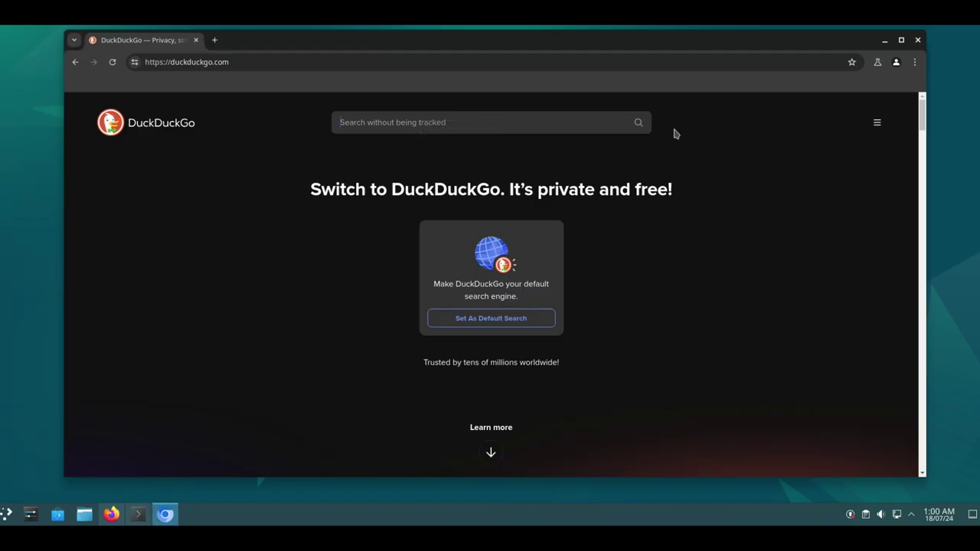
left_click(878, 123)
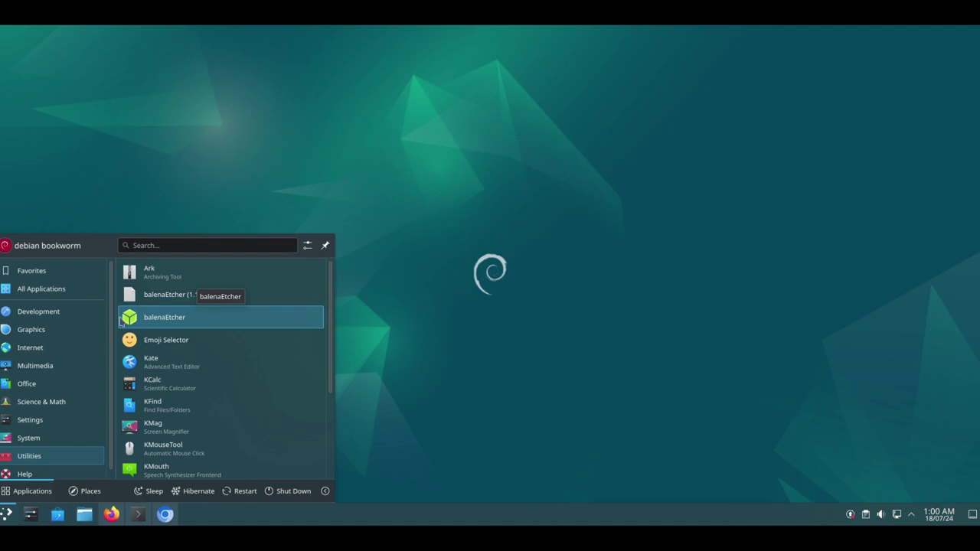
Step: Launch balenaEtcher from the Utilities applications and close its window after viewing the settings
left_click(217, 321)
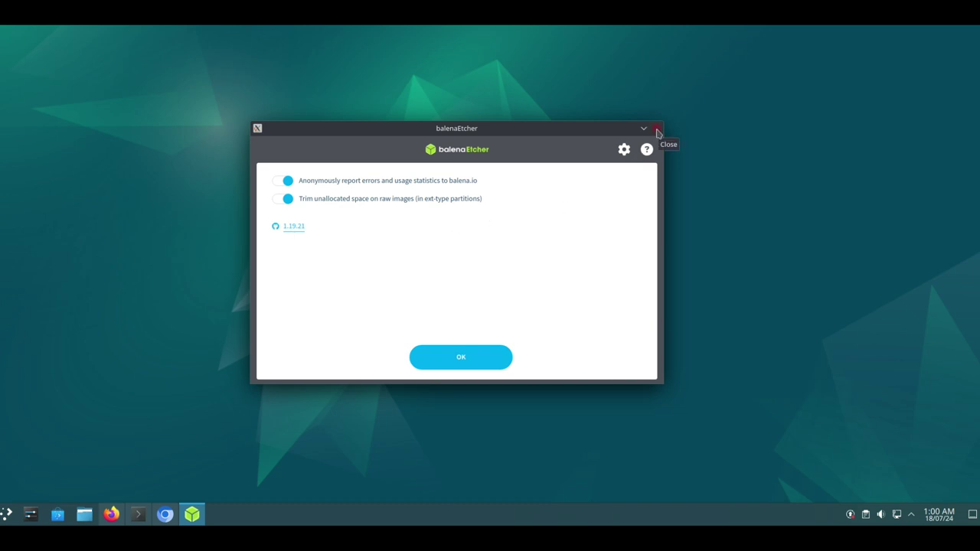
left_click(657, 133)
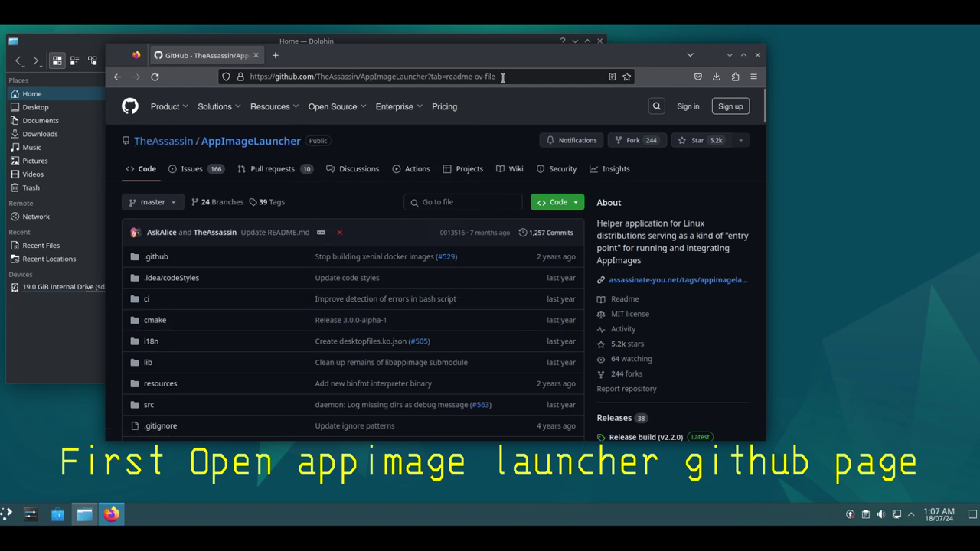
Step: Open BUILD.md from the file list of the AppImageLauncher GitHub repository
scroll(391, 253, "down", 3)
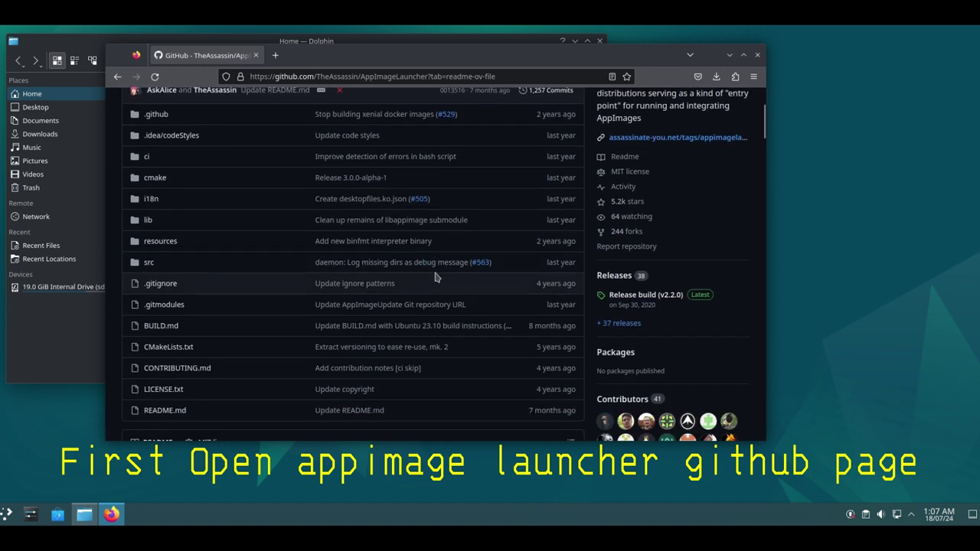
scroll(435, 277, "down", 1)
scroll(345, 295, "up", 1)
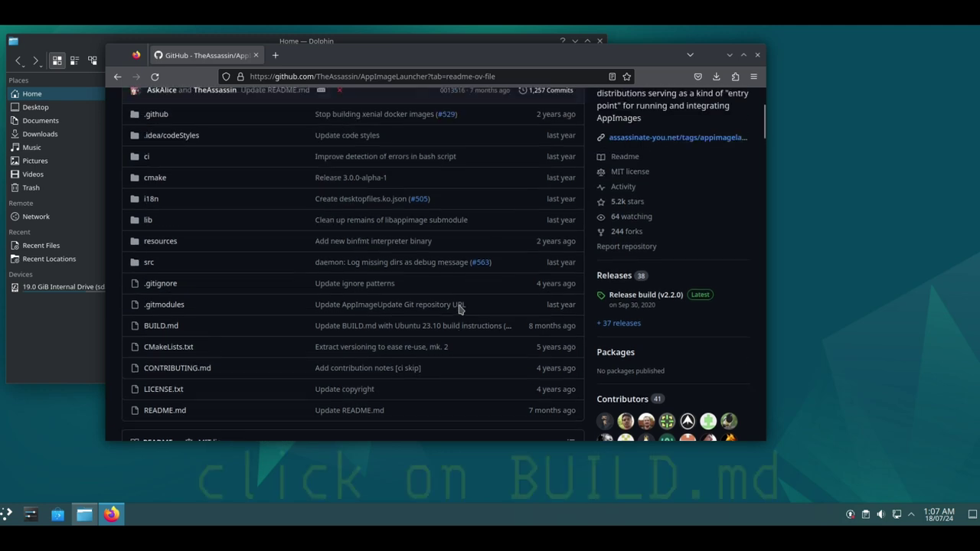
left_click(161, 326)
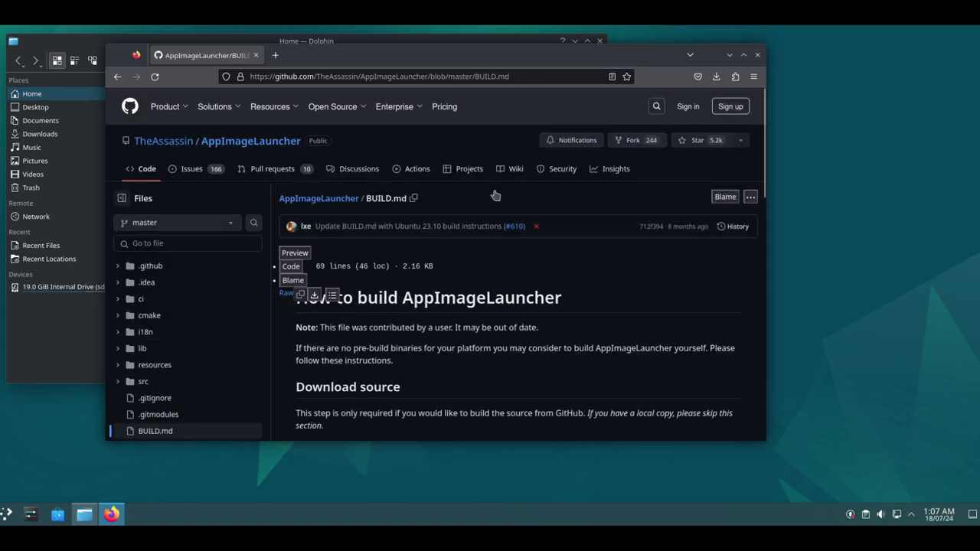
Step: Copy the git clone command with the stable branch from the Download source section of BUILD.md
scroll(574, 312, "down", 3)
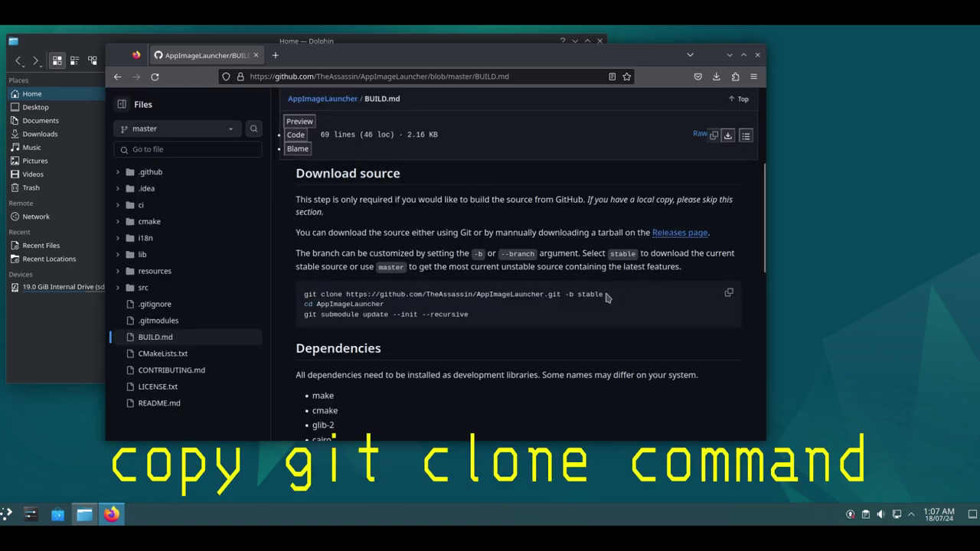
left_click_drag(604, 295, 302, 297)
key("ctrl+c")
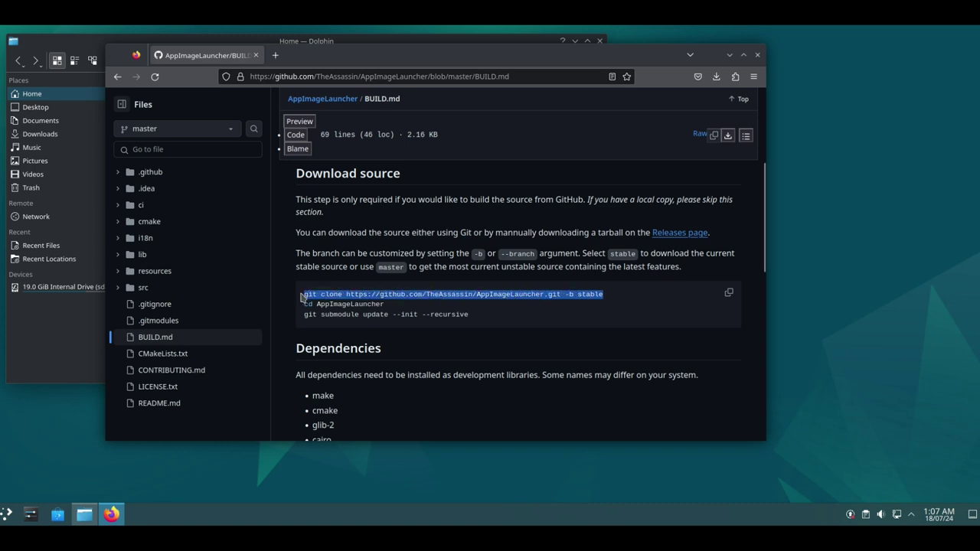
right_click(310, 294)
left_click(325, 304)
Step: Open a Konsole terminal and paste the copied git clone command at the prompt
left_click(5, 515)
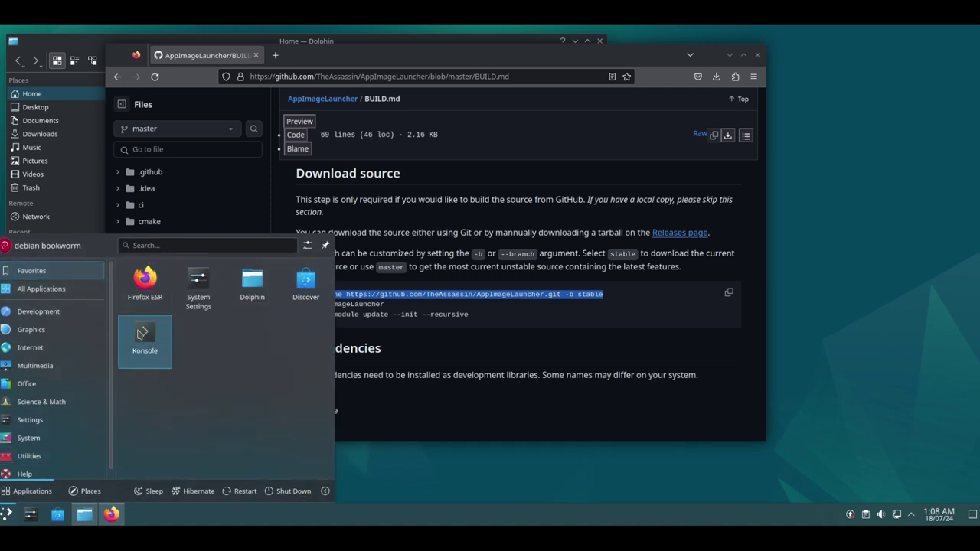
left_click(143, 337)
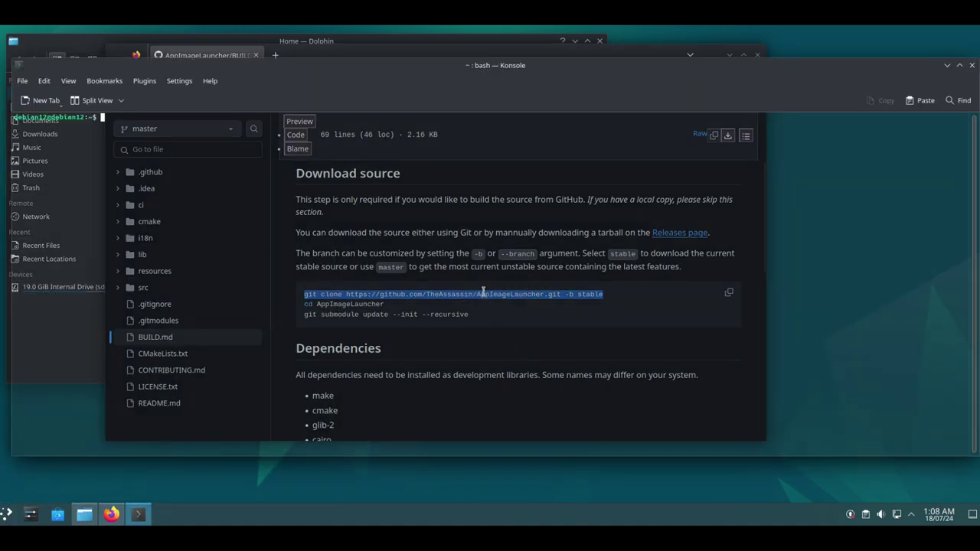
key("ctrl+shift+v")
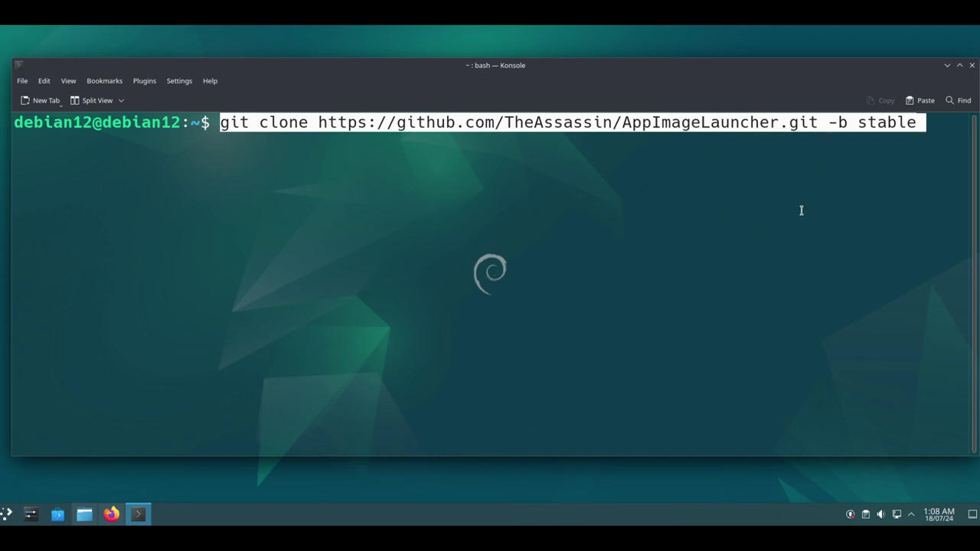
key("Right")
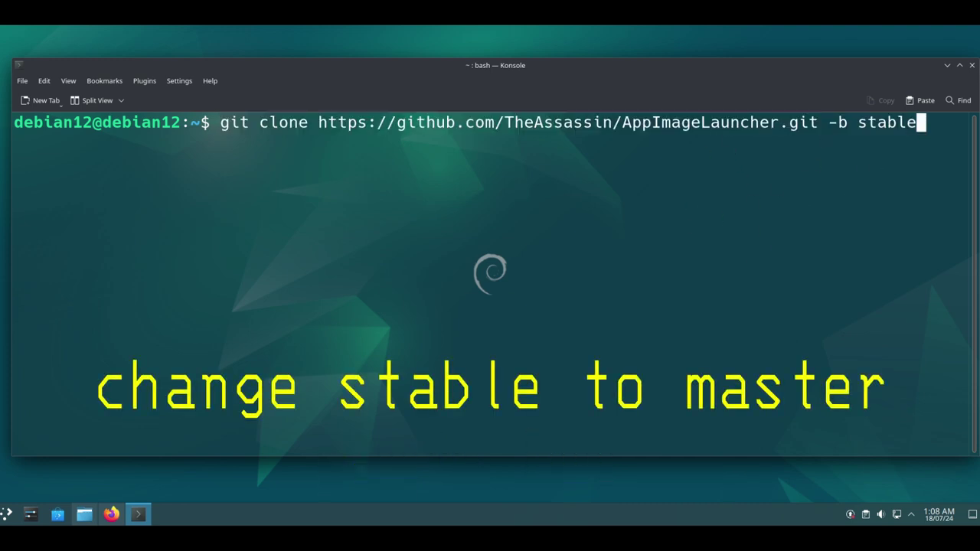
key("BackSpace")
key("BackSpace")
key("BackSpace")
key("BackSpace")
key("BackSpace")
key("BackSpace")
type("master")
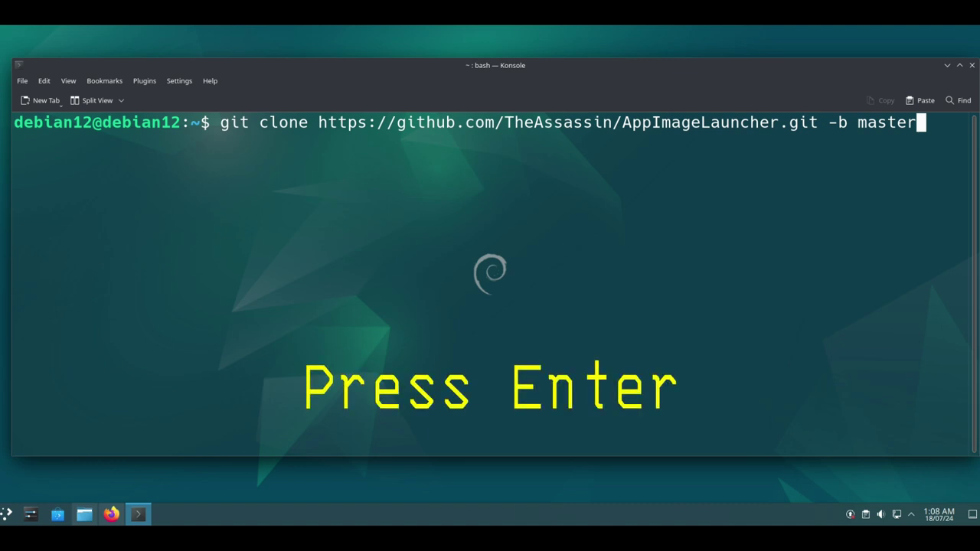
key("Return")
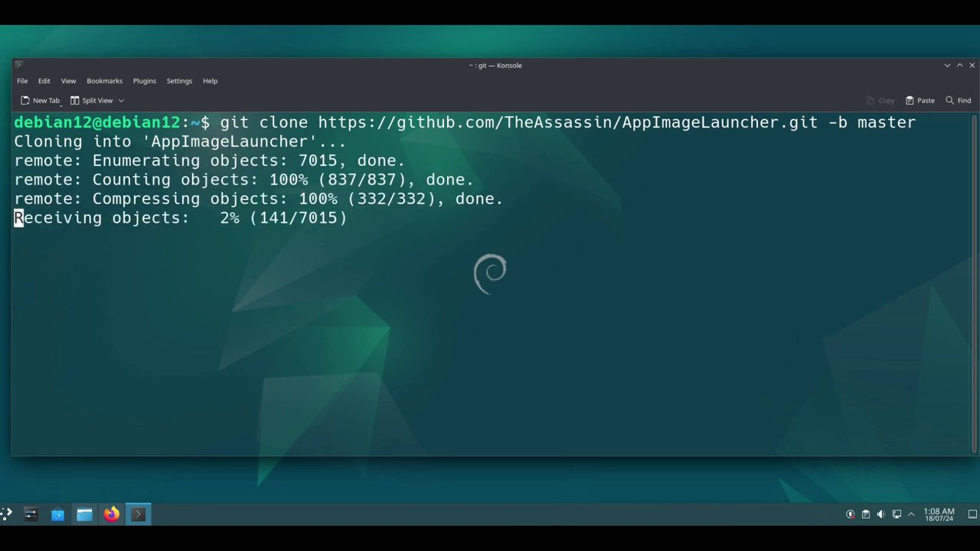
Step: Change into the cloned AppImageLauncher directory with cd AppImageLauncher/
type("cd ")
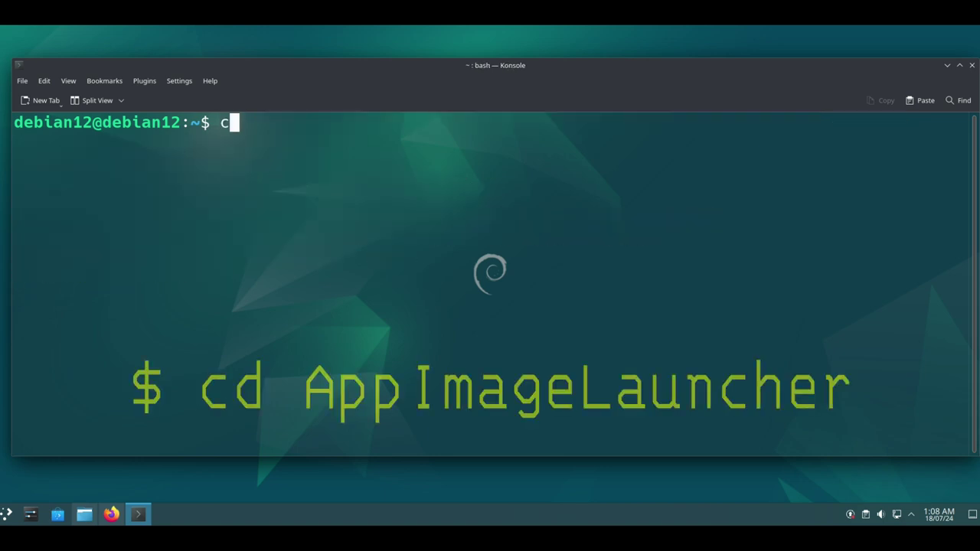
type("App")
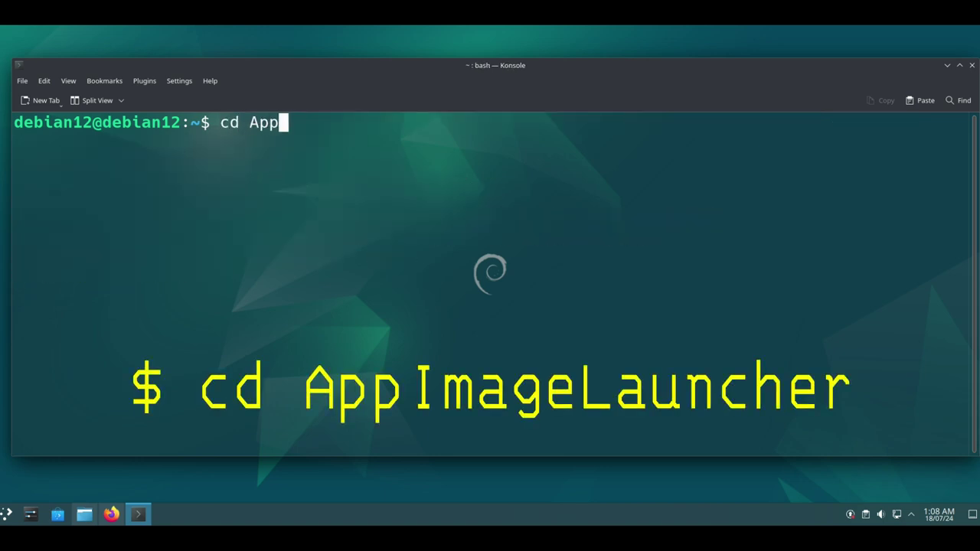
type("I")
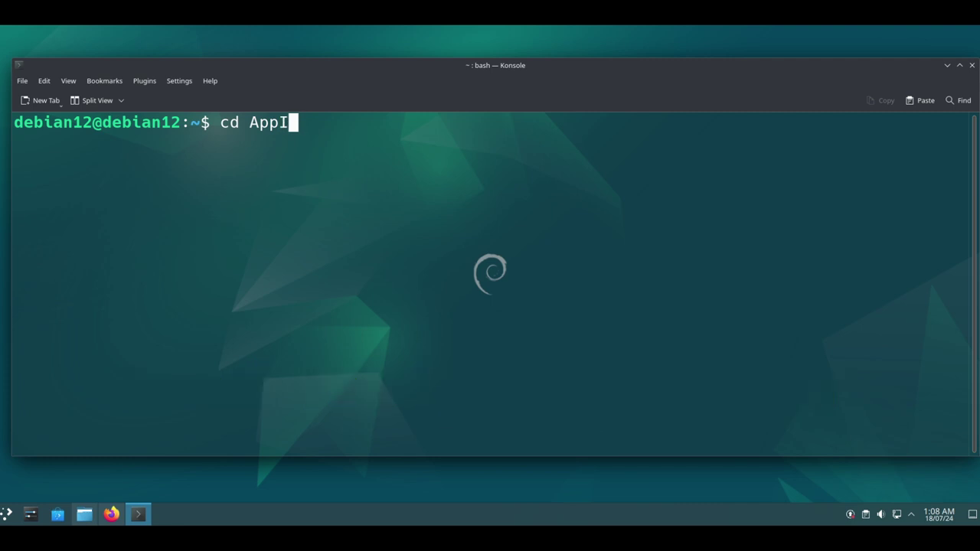
key("Tab")
key("Return")
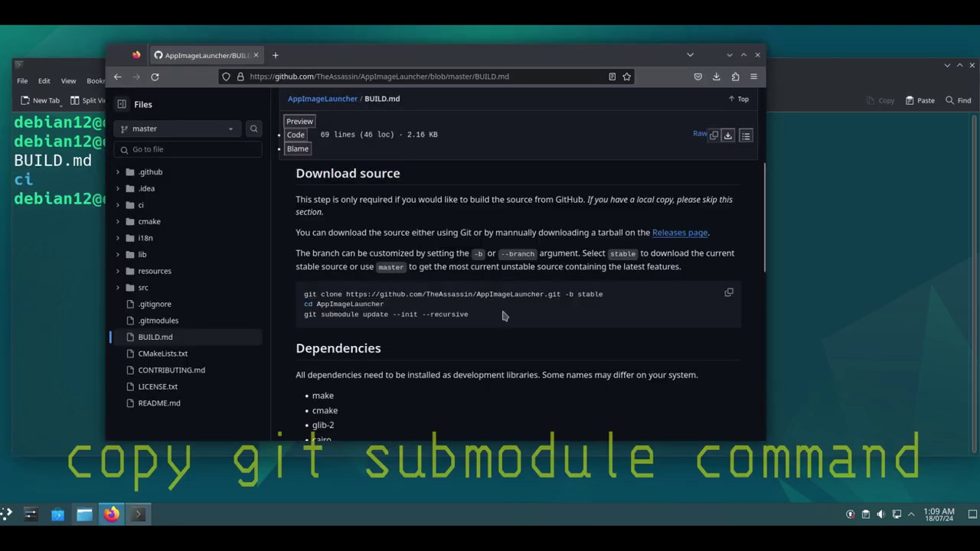
Step: Copy the git submodule update --init --recursive command from BUILD.md and return to the terminal
left_click_drag(468, 314, 300, 318)
right_click(303, 316)
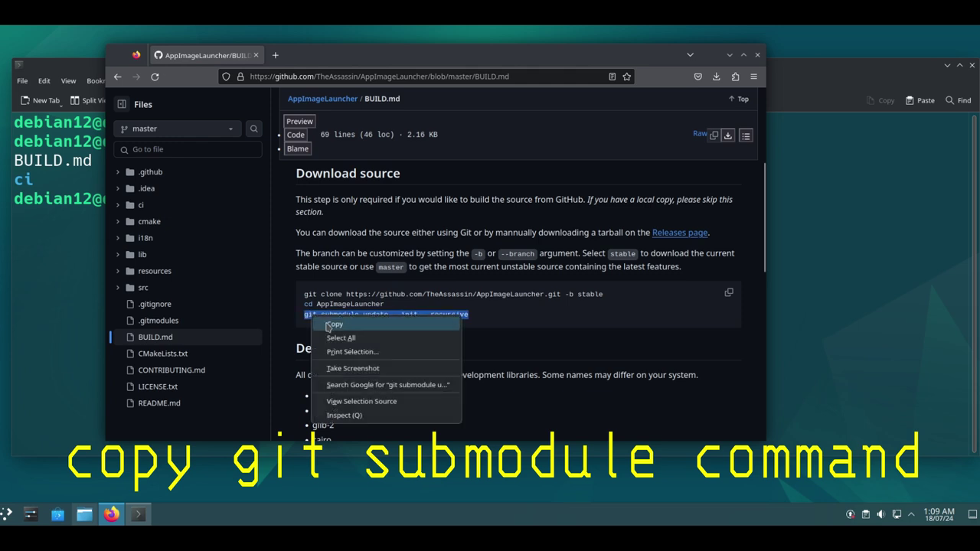
left_click(334, 325)
left_click(113, 513)
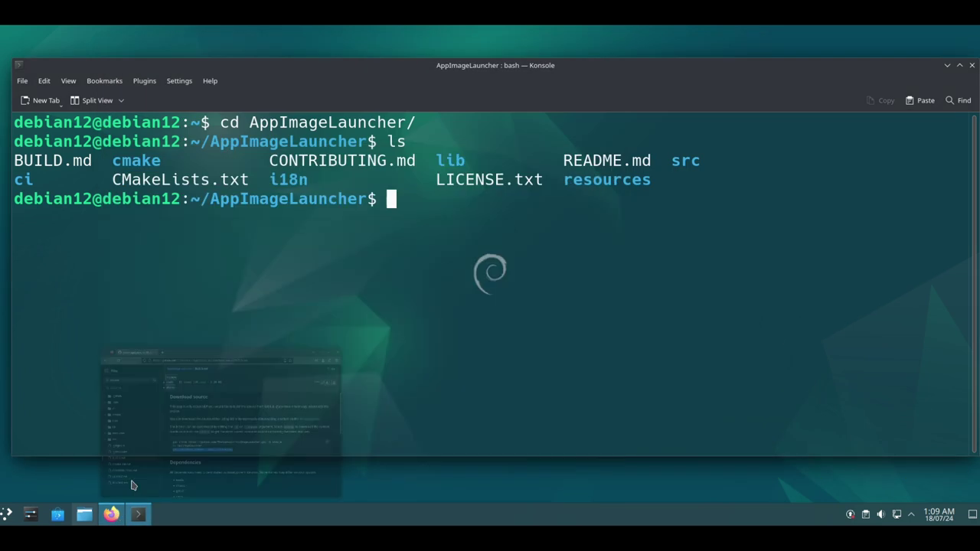
Step: Paste and run git submodule update --init --recursive in the AppImageLauncher directory
right_click(390, 200)
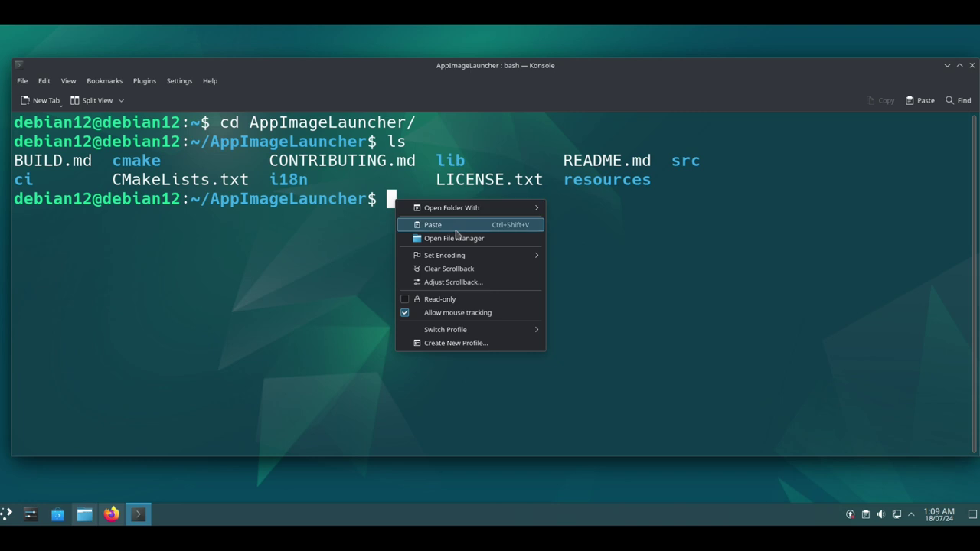
left_click(426, 221)
key("End")
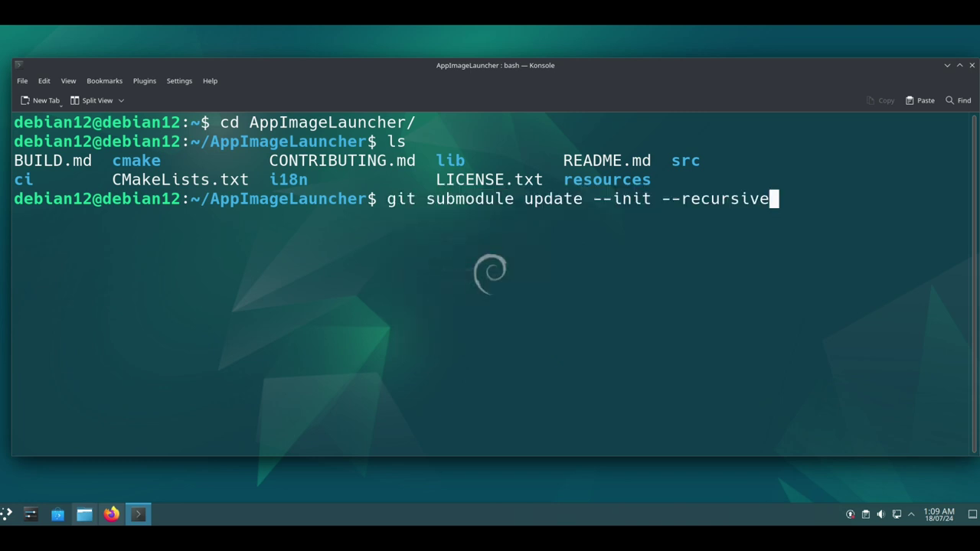
key("Return")
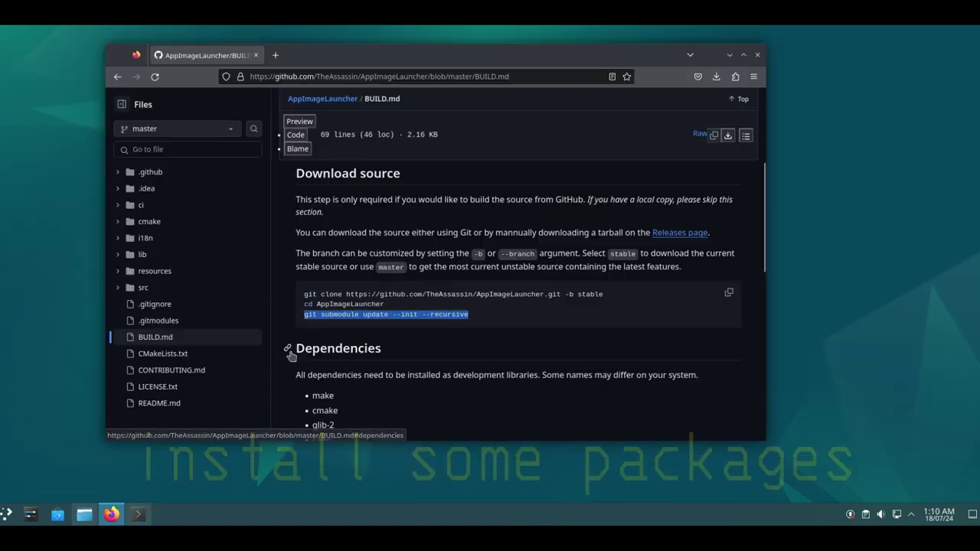
Step: Copy the Ubuntu/Debian dependency command (sudo apt install make cmake ...) from BUILD.md and paste it at a cleared terminal prompt
left_click(289, 344)
scroll(291, 355, "down", 2)
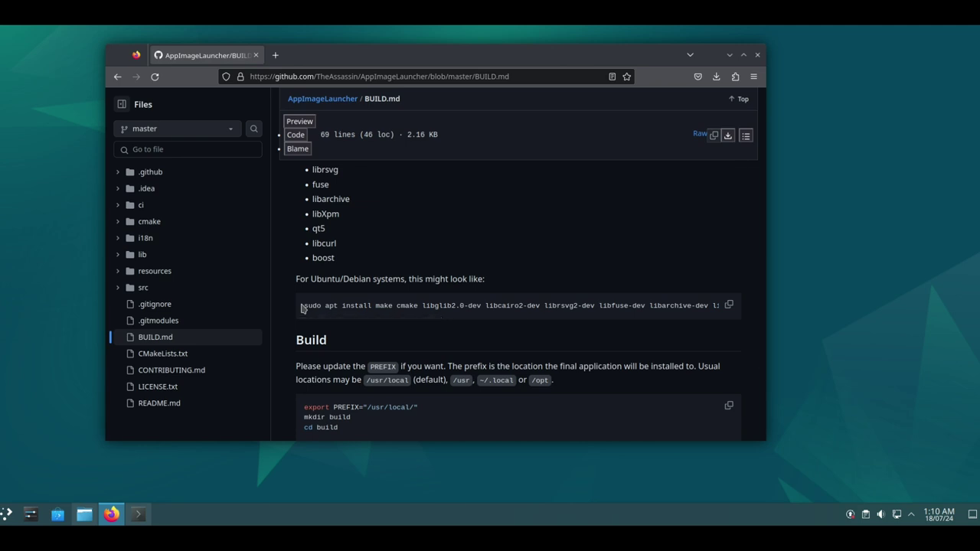
left_click(729, 305)
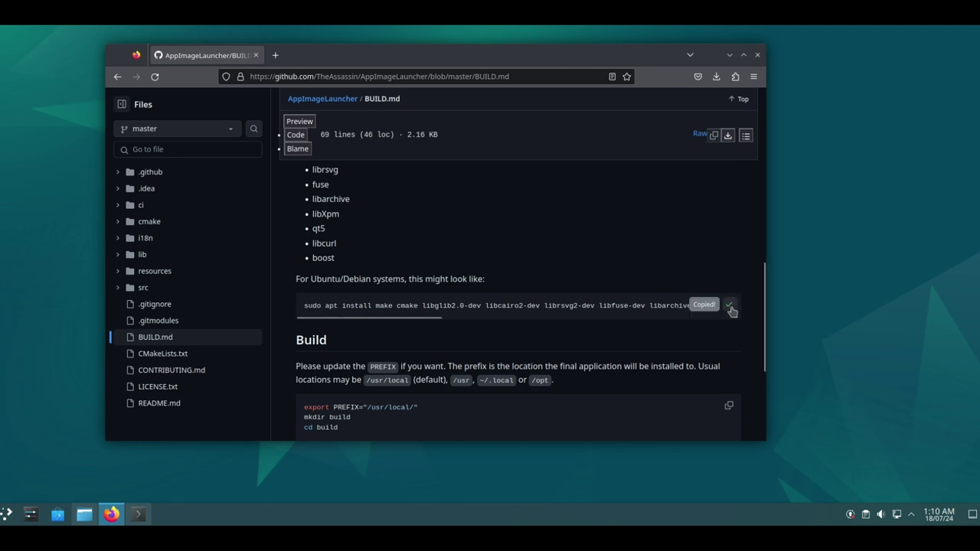
left_click(137, 513)
key("ctrl+l")
right_click(400, 124)
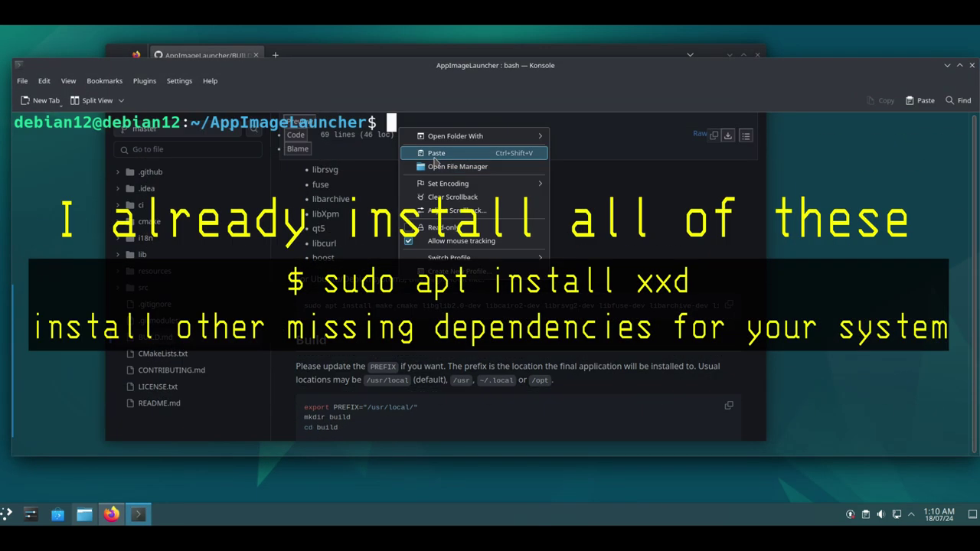
left_click(437, 163)
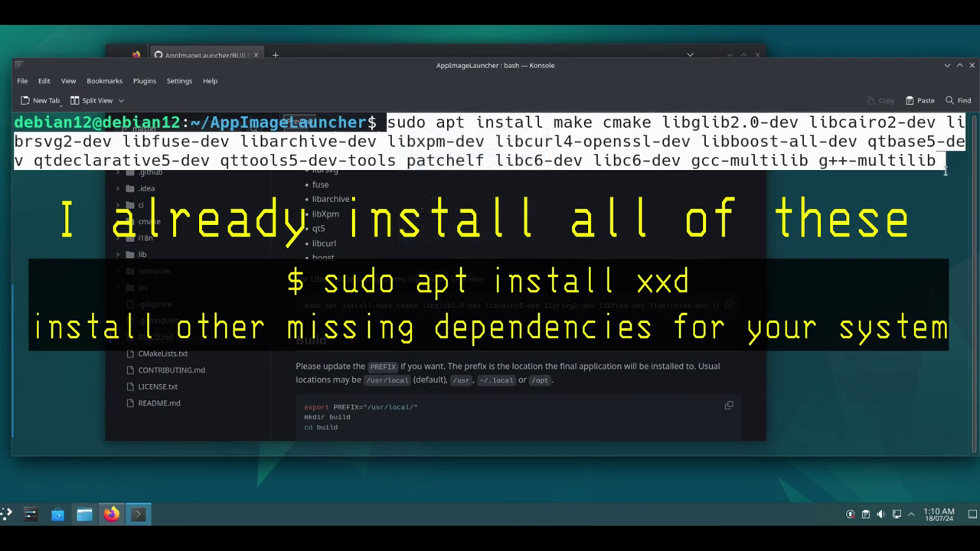
key("End")
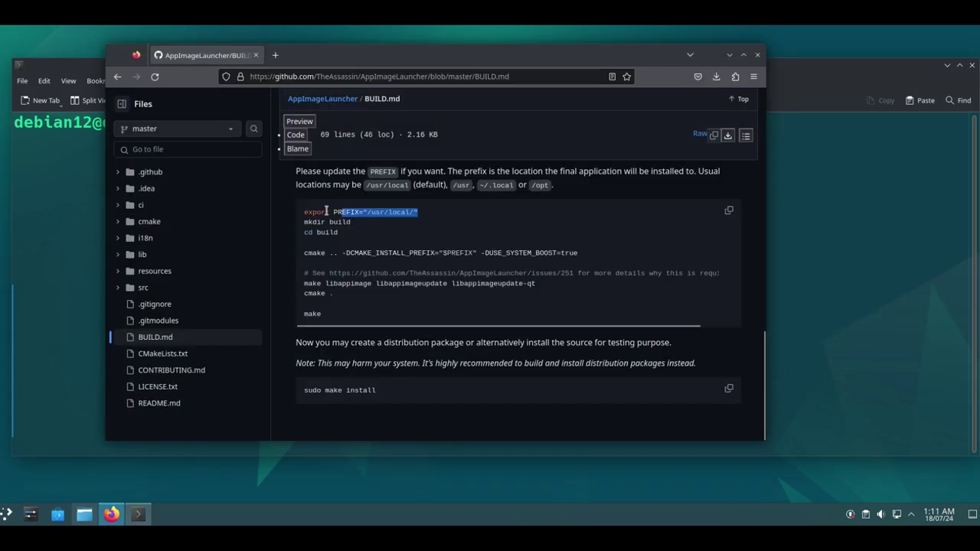
Step: Copy export PREFIX="/usr/local/" from the Build section of BUILD.md and run it in the terminal
left_click_drag(343, 212, 304, 211)
right_click(313, 210)
left_click(337, 218)
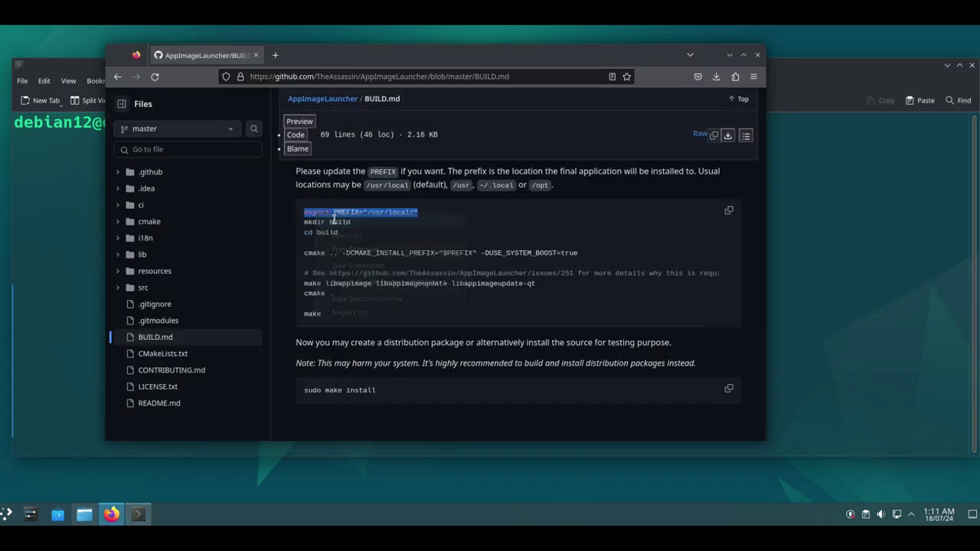
left_click(132, 512)
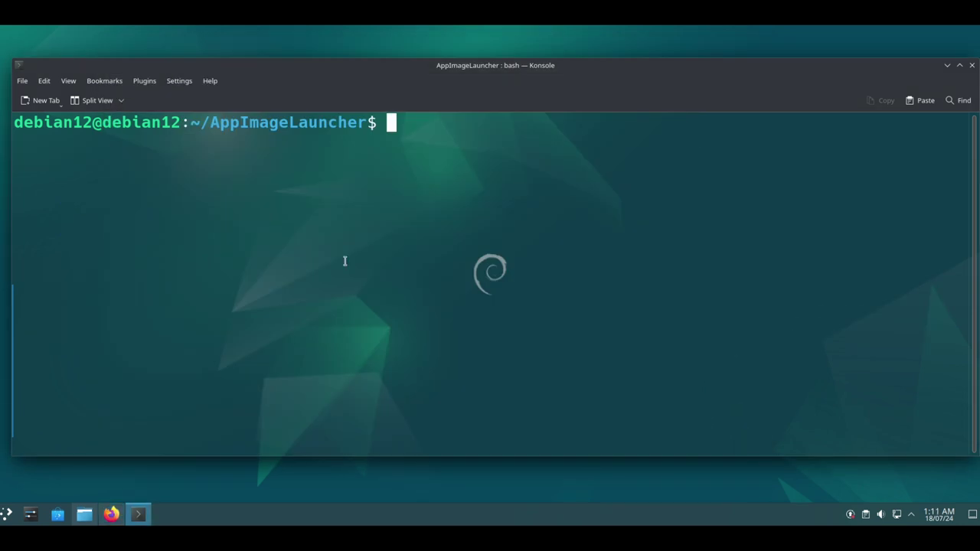
right_click(396, 135)
left_click(430, 151)
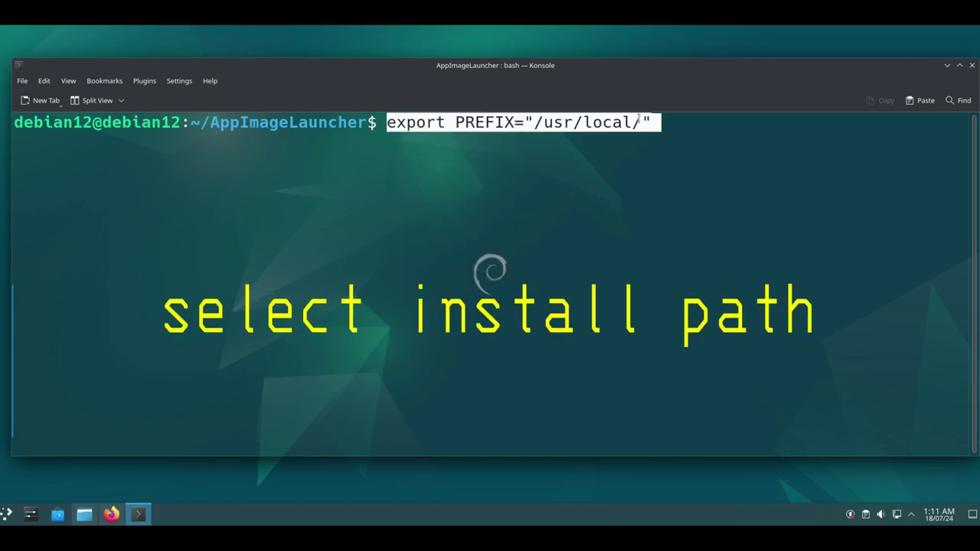
left_click_drag(543, 122, 633, 123)
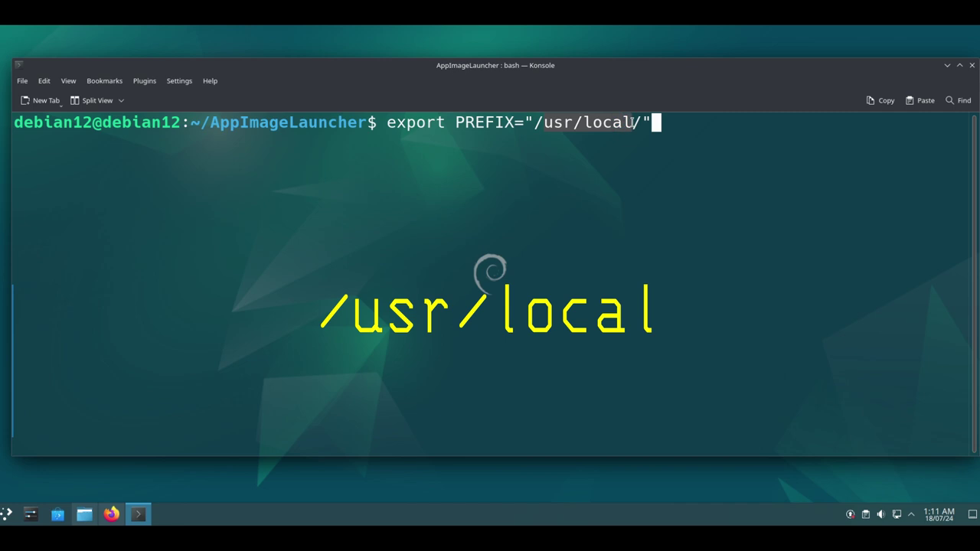
left_click(635, 125)
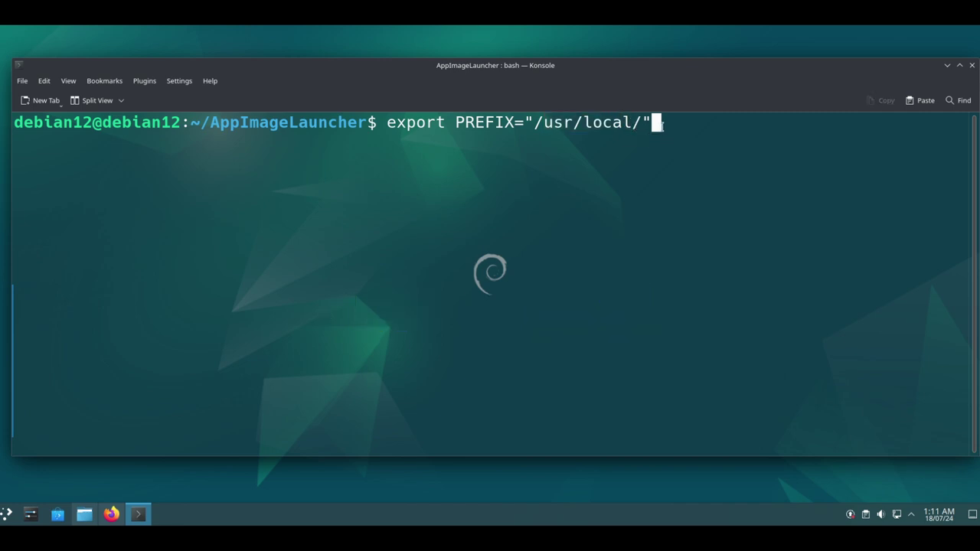
key("Return")
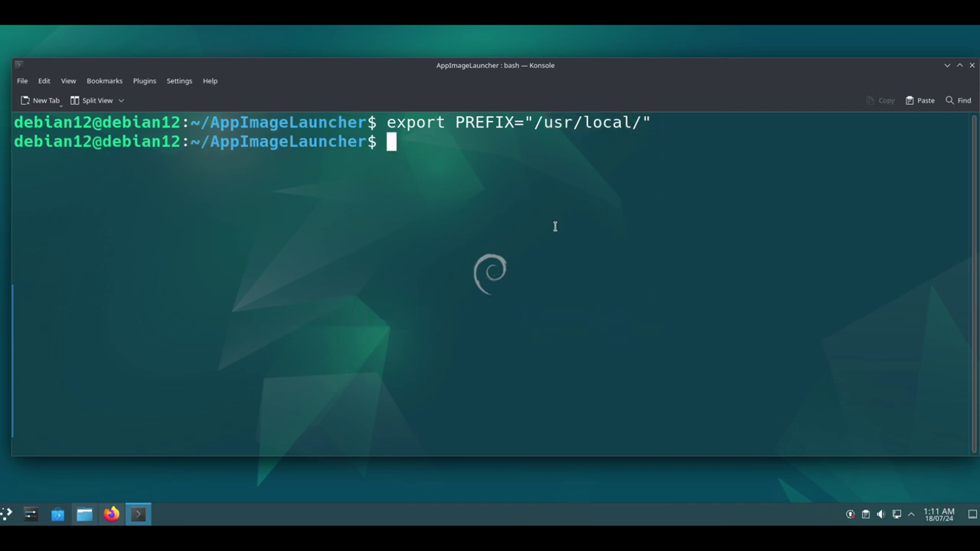
Step: Create a build directory with mkdir build and open it in the Dolphin file manager to check it
type("mkdir build")
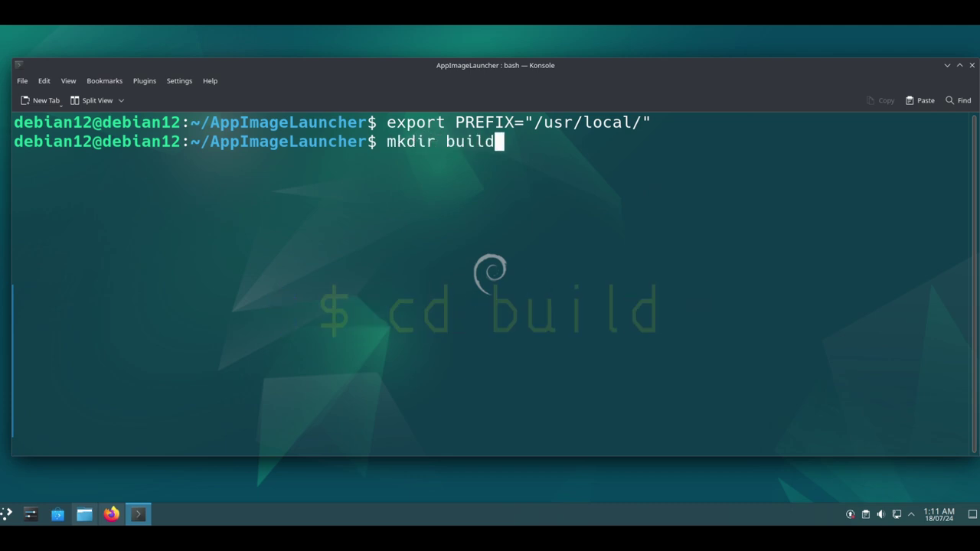
key("Return")
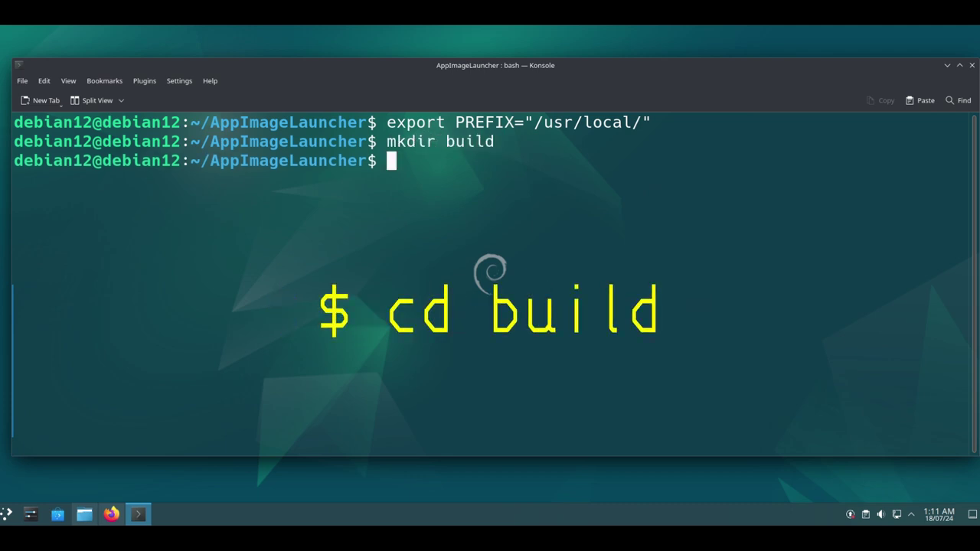
left_click(85, 513)
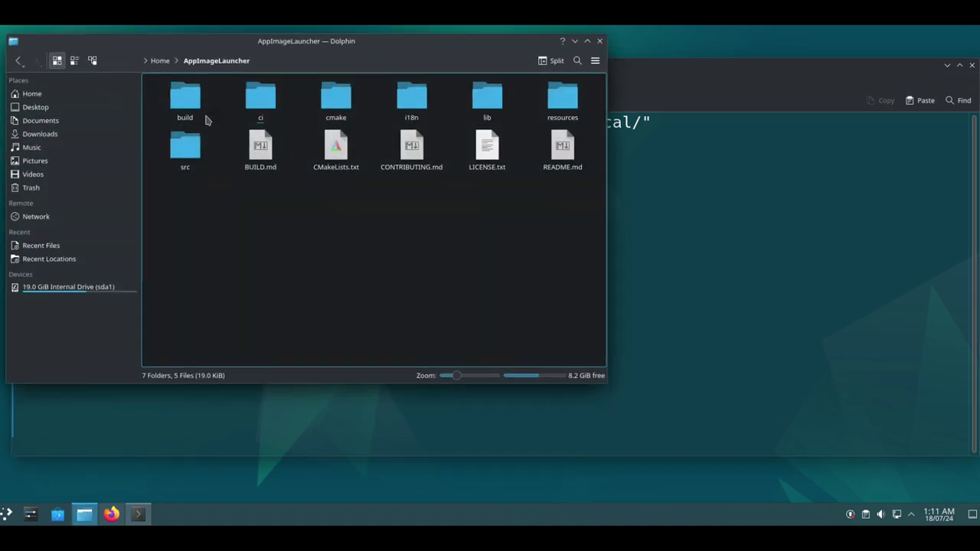
double_click(185, 98)
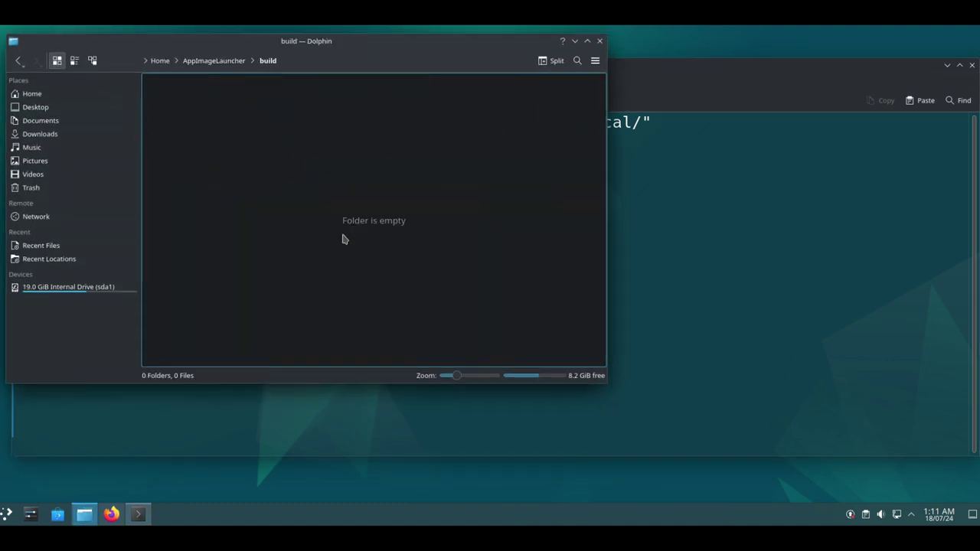
Step: Return to the terminal and change into the new directory with cd build/
left_click(84, 514)
type("cd build/")
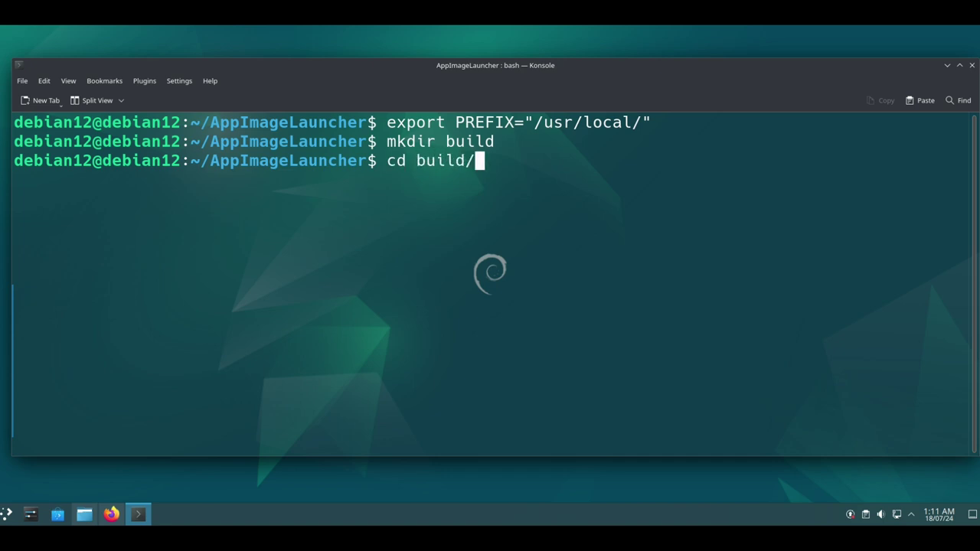
key("Return")
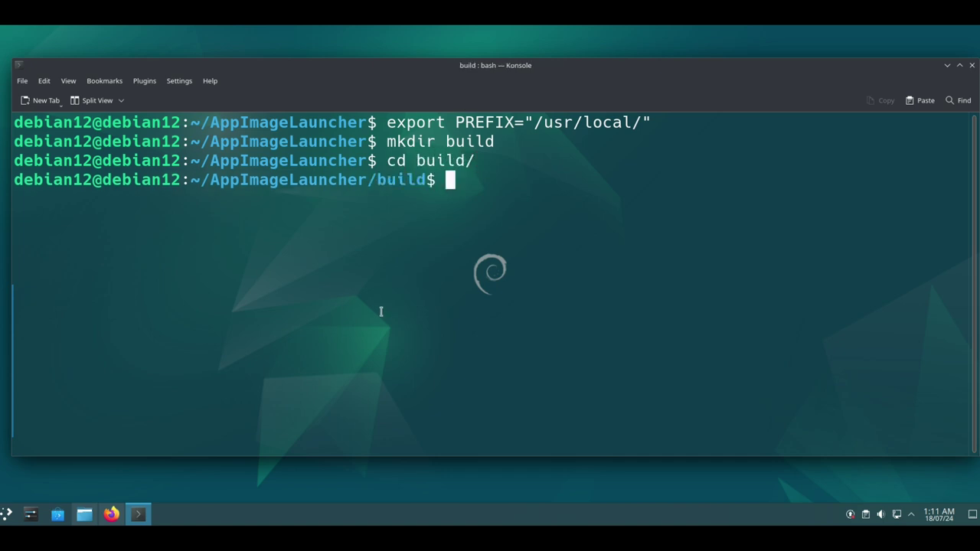
Step: Copy cmake .. -DCMAKE_INSTALL_PREFIX="$PREFIX" -DUSE_SYSTEM_BOOST=true from BUILD.md and run it in the build directory, with the terminal maximized
left_click(111, 514)
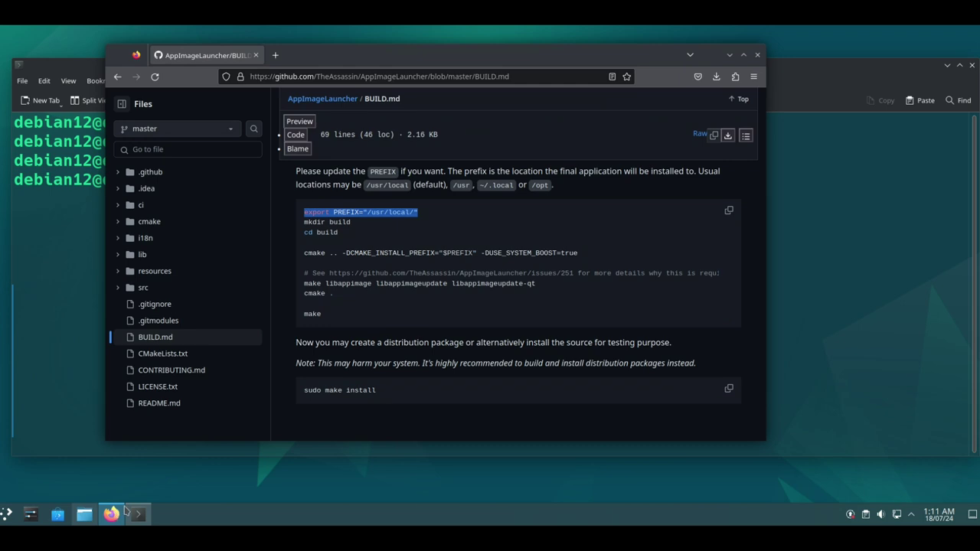
left_click(344, 266)
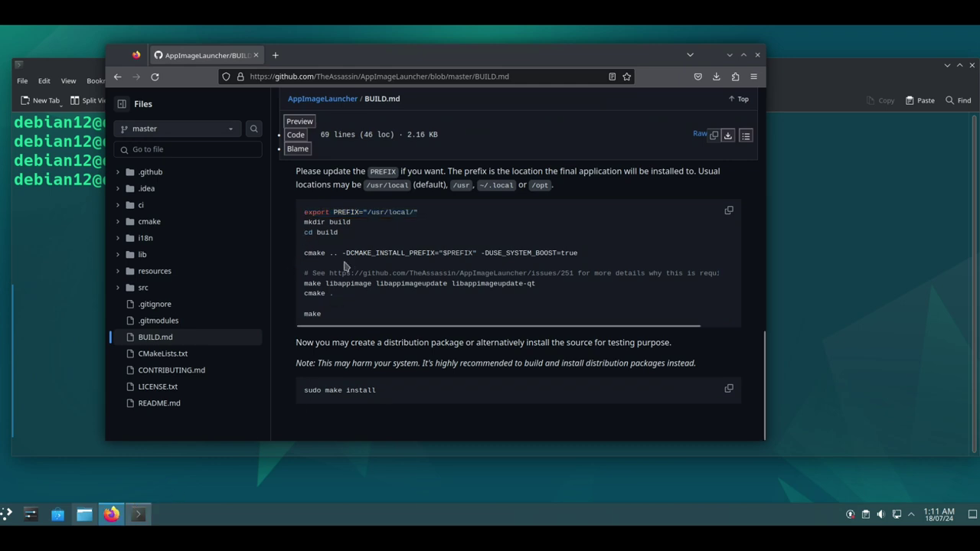
left_click_drag(579, 253, 305, 253)
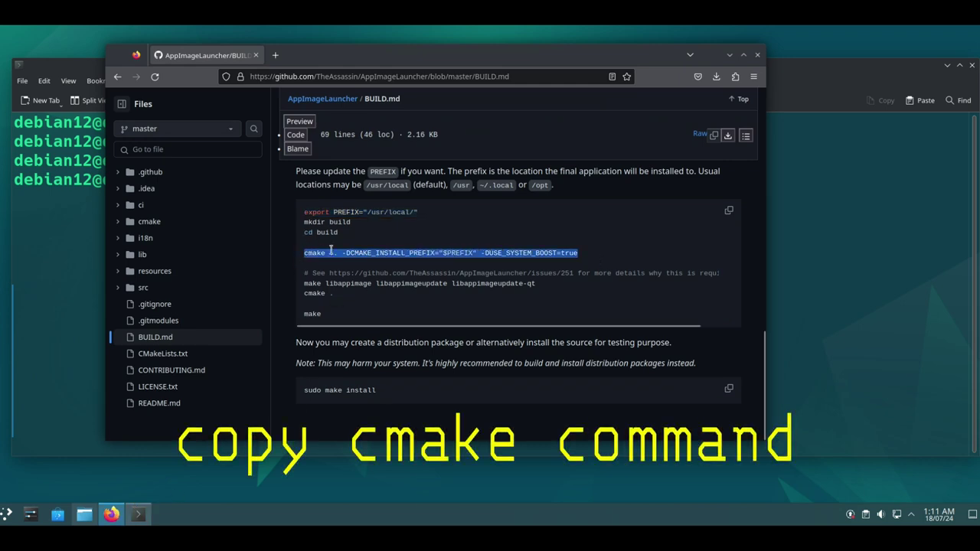
right_click(326, 253)
left_click(345, 261)
left_click(131, 507)
right_click(450, 180)
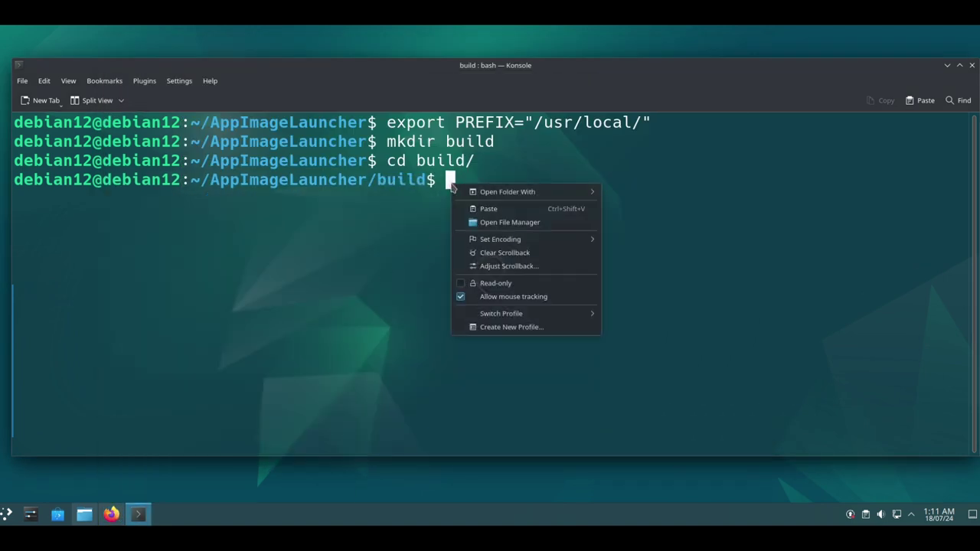
left_click(493, 207)
key("Return")
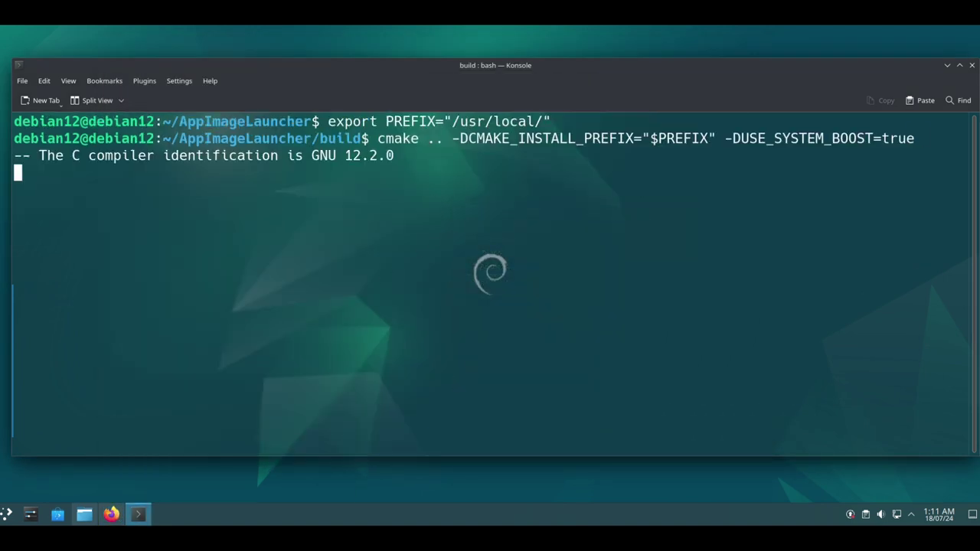
double_click(429, 66)
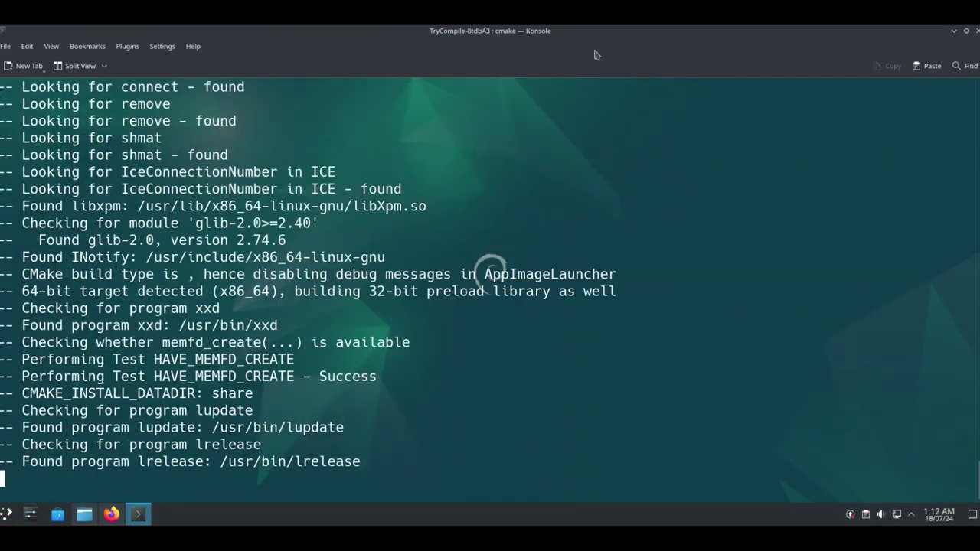
Step: Copy make libappimage libappimageupdate libappimageupdate-qt from BUILD.md and run it in the build directory
key("alt+Tab")
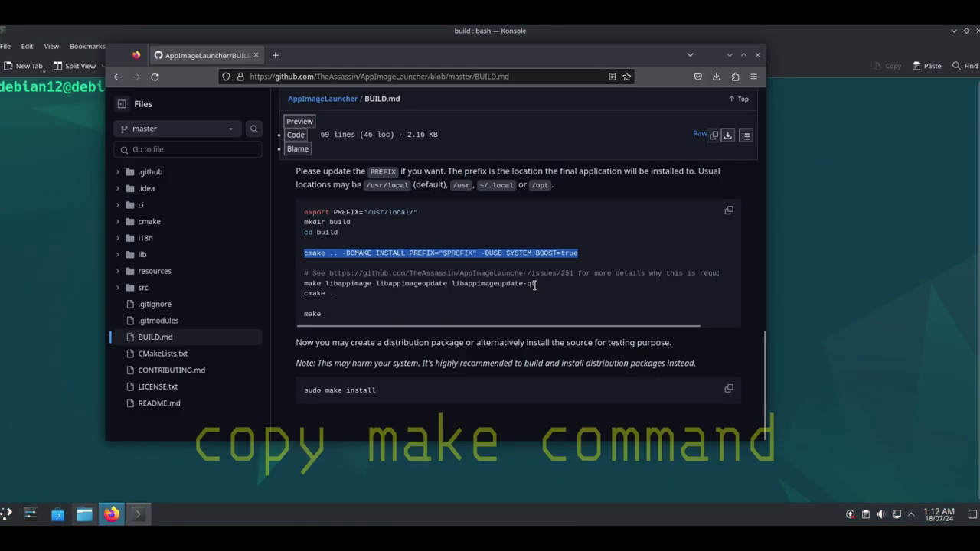
left_click_drag(539, 285, 304, 287)
right_click(334, 285)
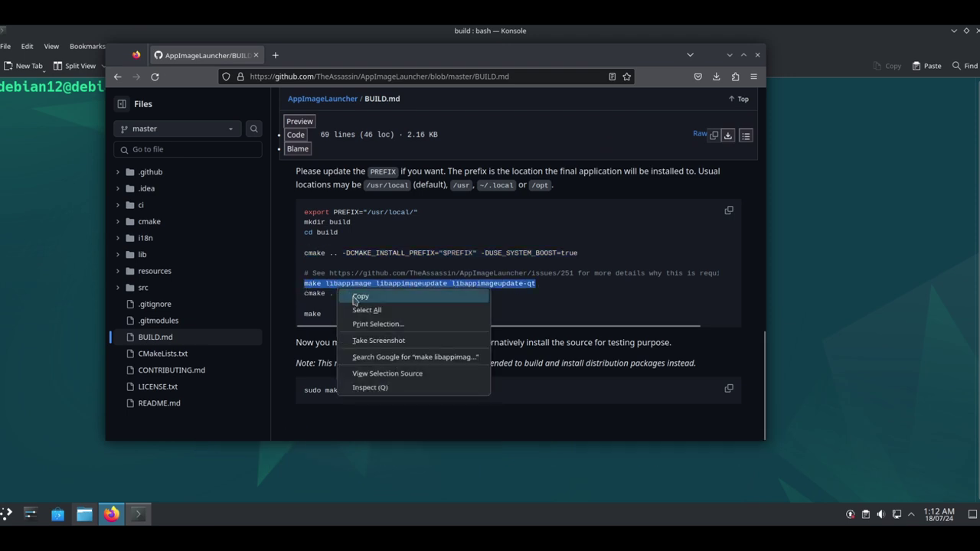
left_click(356, 297)
left_click(109, 515)
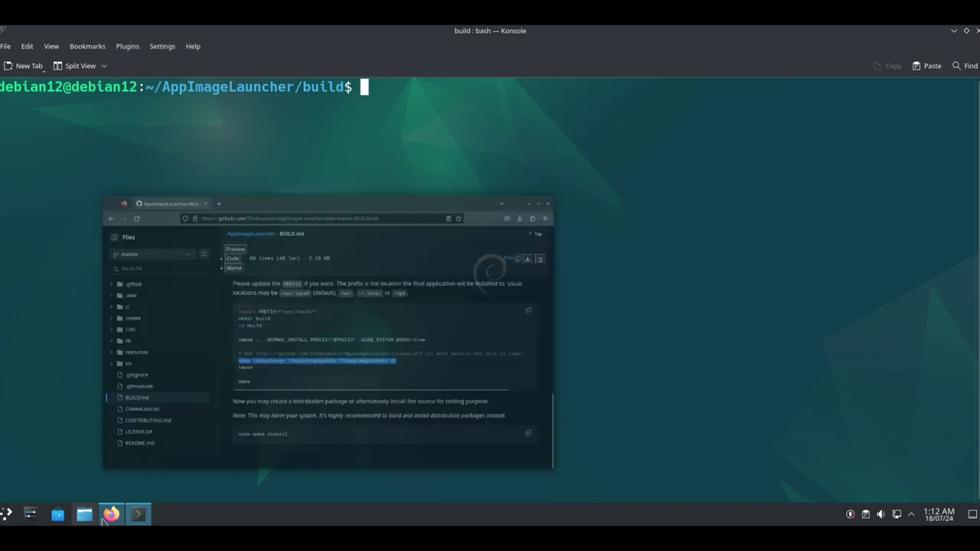
right_click(368, 88)
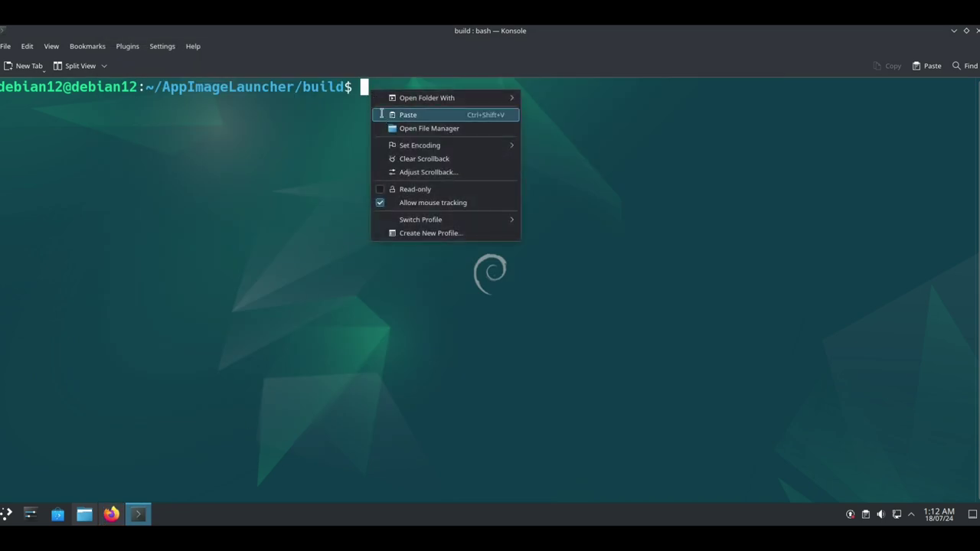
left_click(405, 114)
key("End")
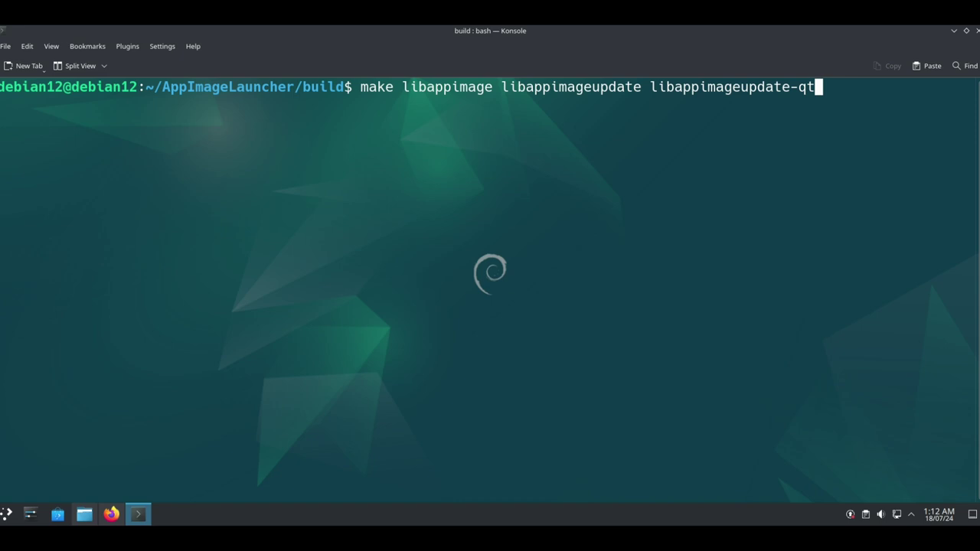
key("Return")
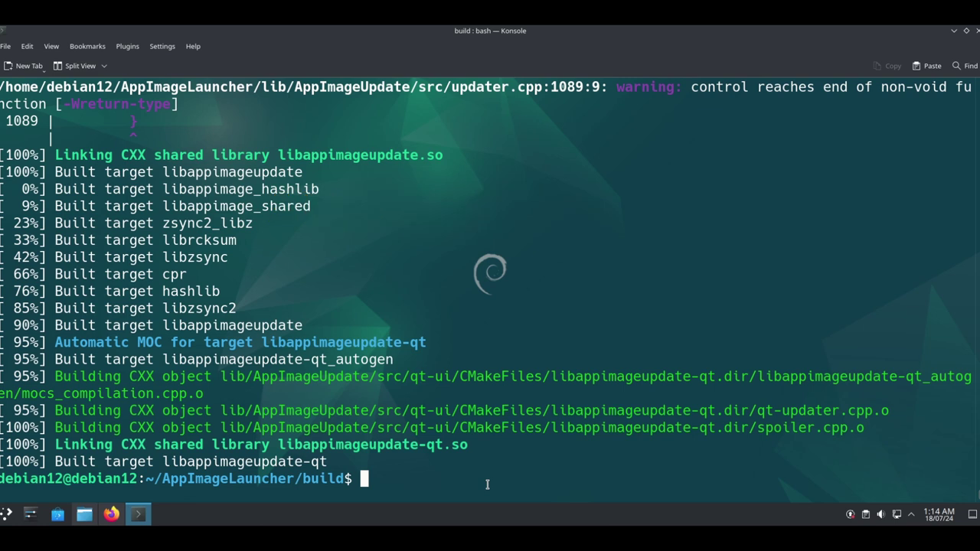
Step: Clear the terminal and regenerate the build files with cmake . in the build directory
key("ctrl+l")
type("cmake ")
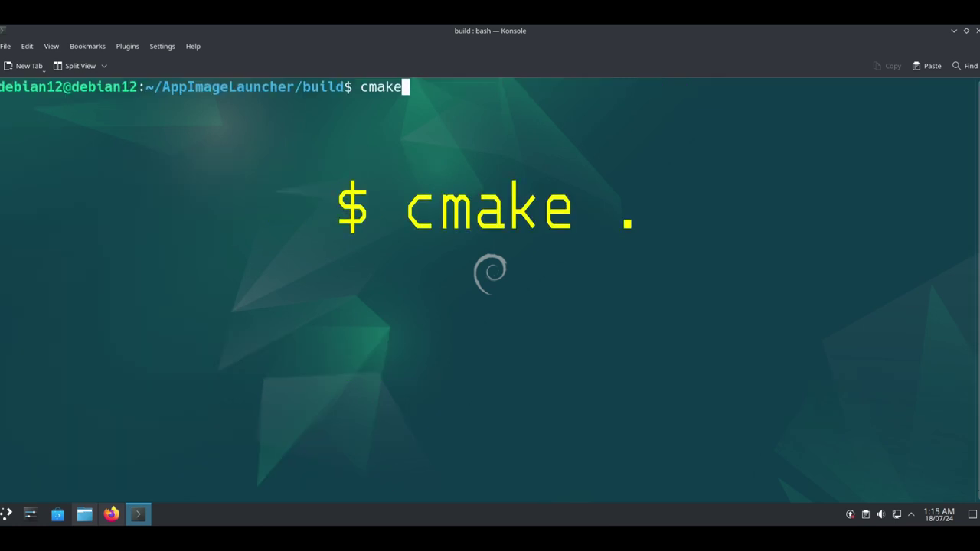
type(".")
key("Return")
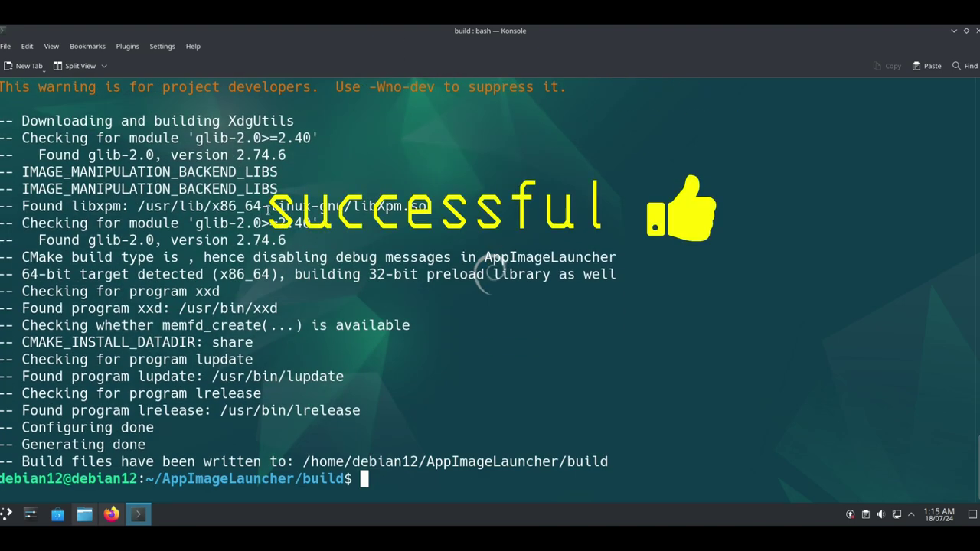
Step: Clear the terminal and compile the whole project with make
key("ctrl+l")
type("make")
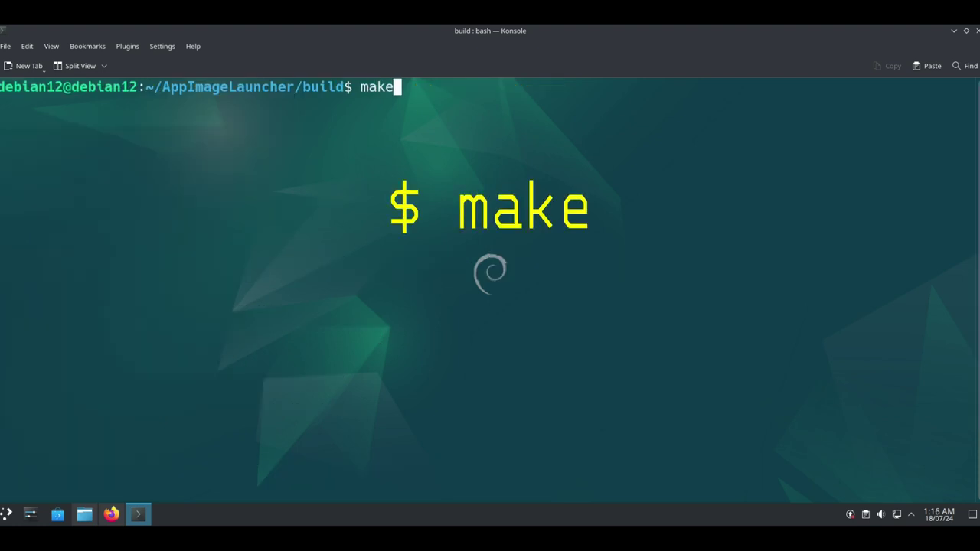
key("Return")
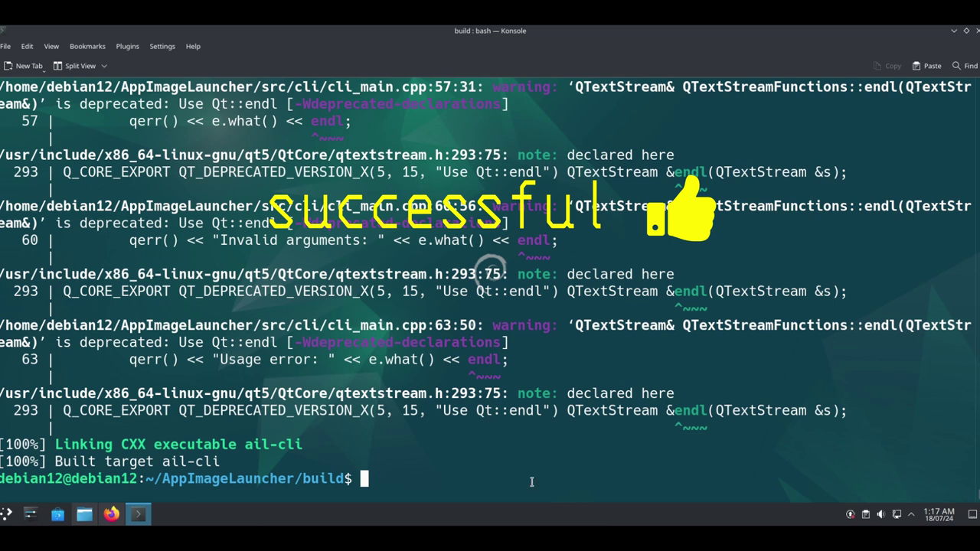
Step: Clear the terminal and copy the sudo make install command from BUILD.md to the prompt
key("ctrl+l")
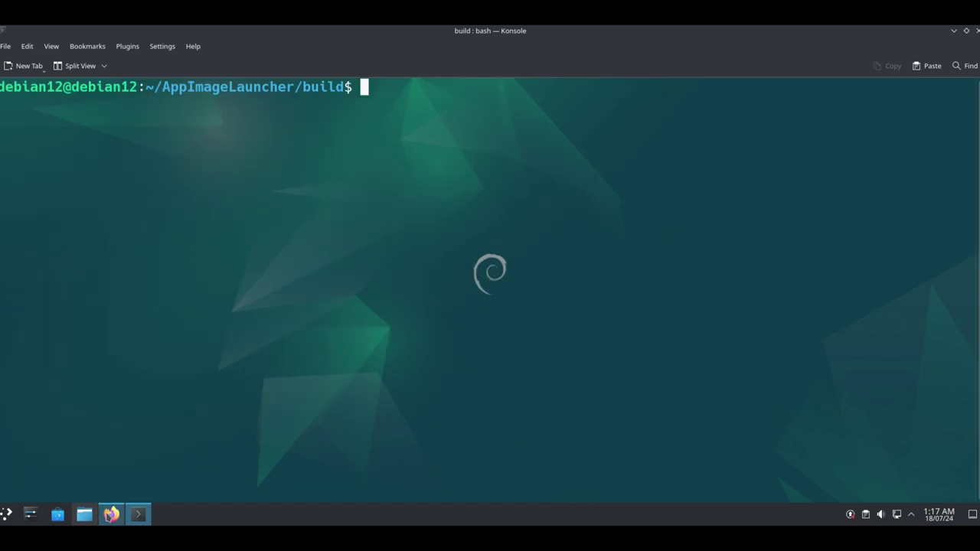
key("alt+Tab")
left_click_drag(380, 393, 303, 392)
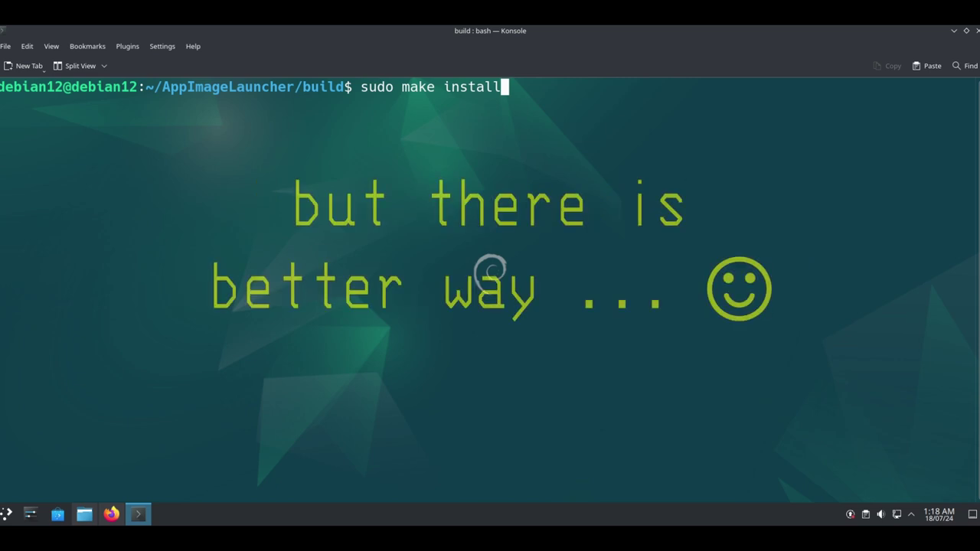
Step: Cancel the pending sudo make install command, switch to Dolphin and open the appimagelauncher folder inside Home's build folder
key("ctrl+c")
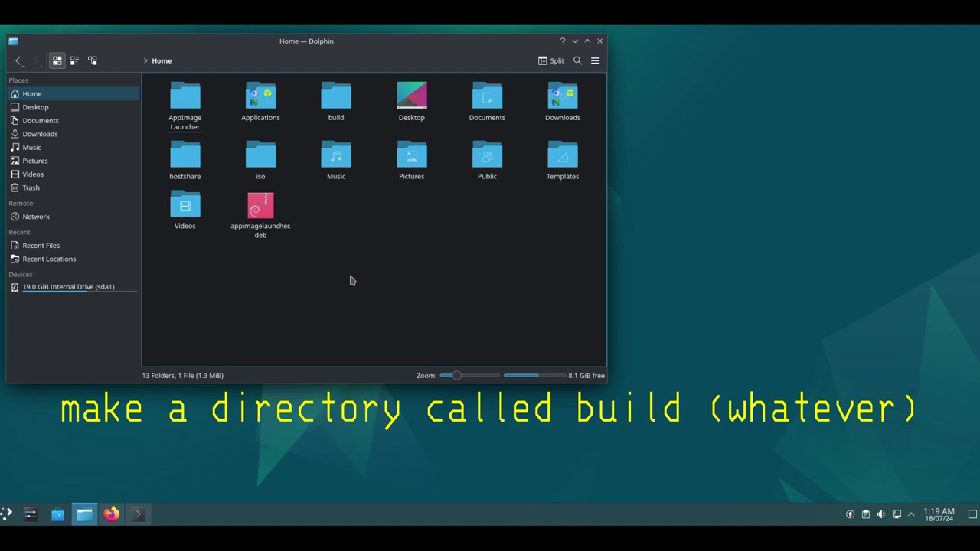
left_click(340, 101)
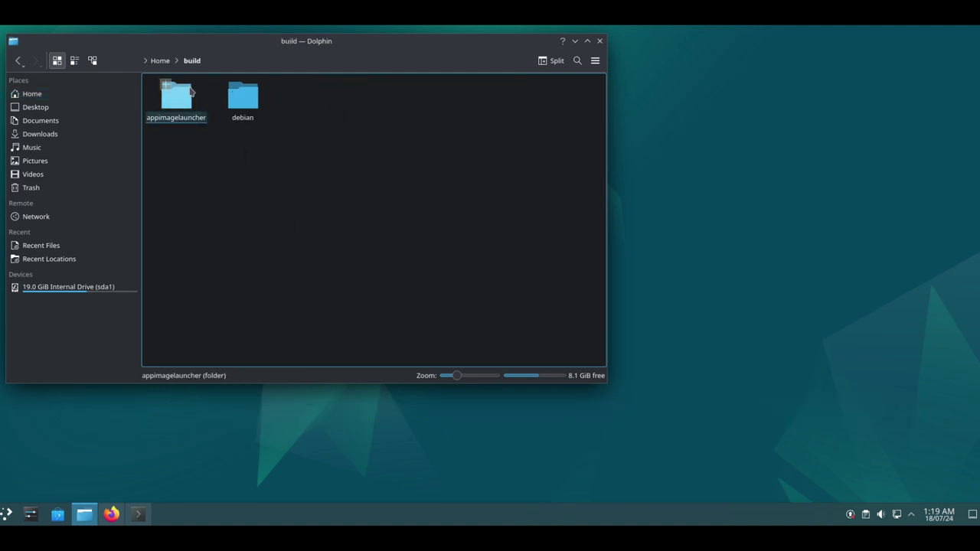
left_click(171, 124)
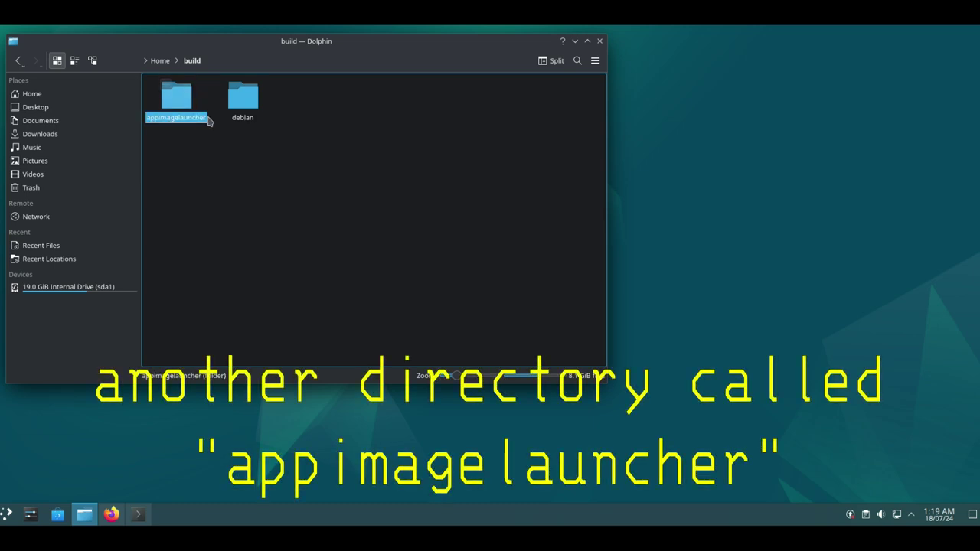
double_click(171, 105)
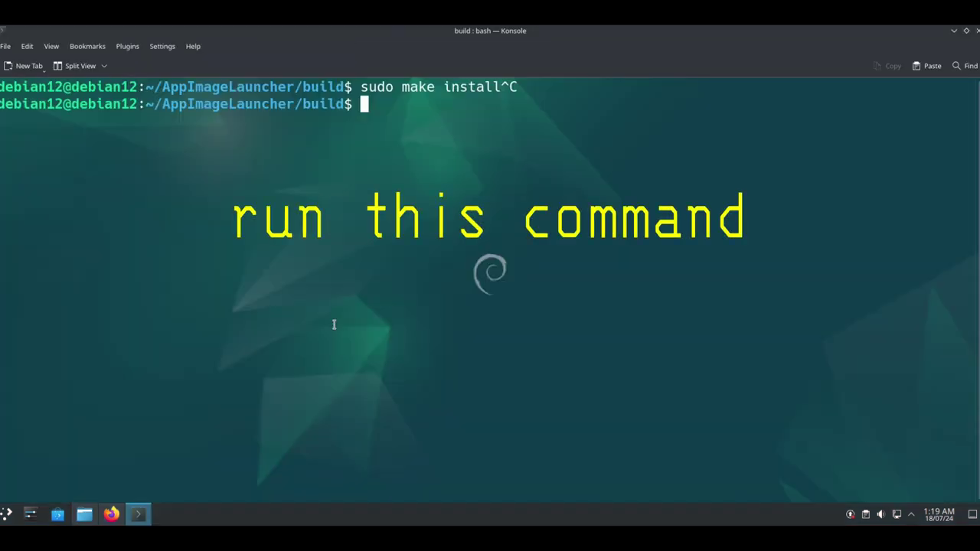
Step: In Konsole, run make install DESTDIR=$HOME/build/appimagelauncher/ from the AppImageLauncher build directory
type("make install ")
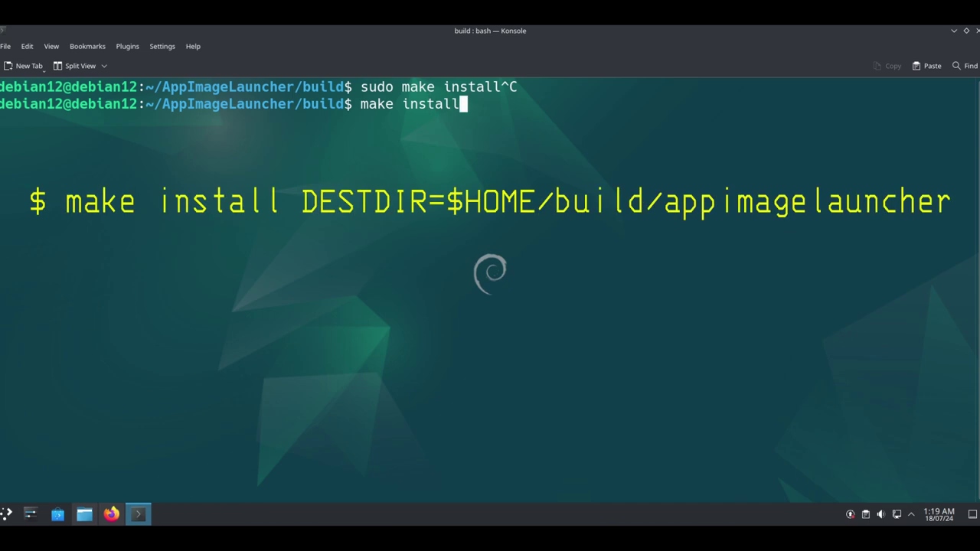
type("DEST")
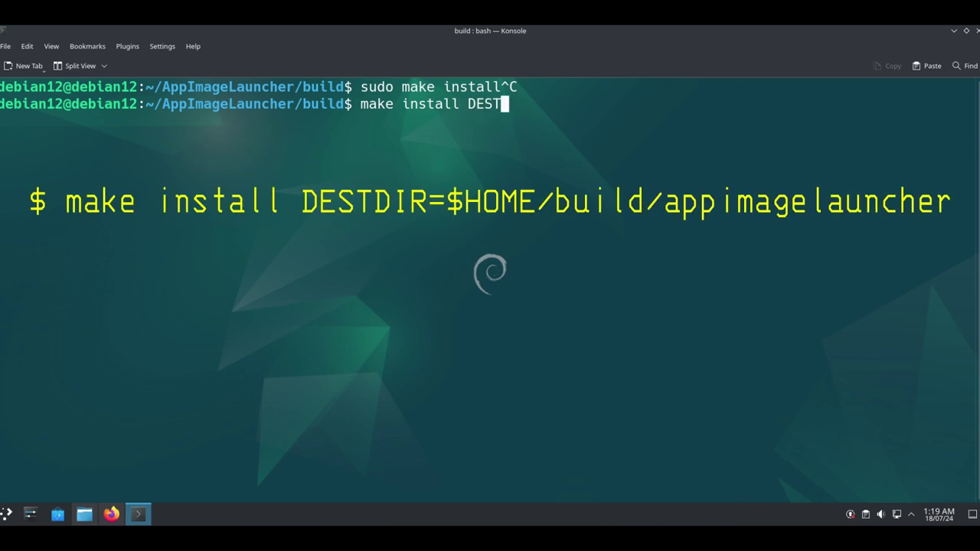
type("DIR=")
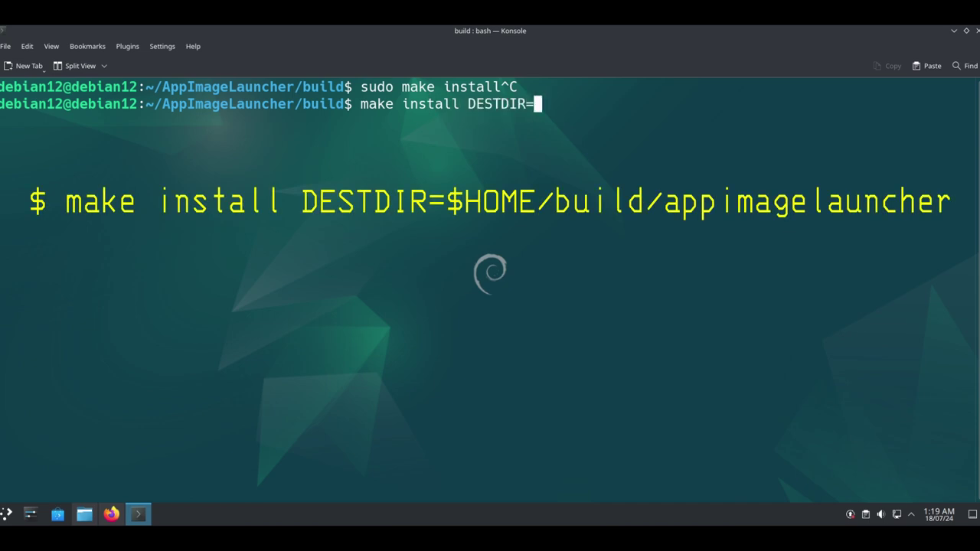
type("$HO")
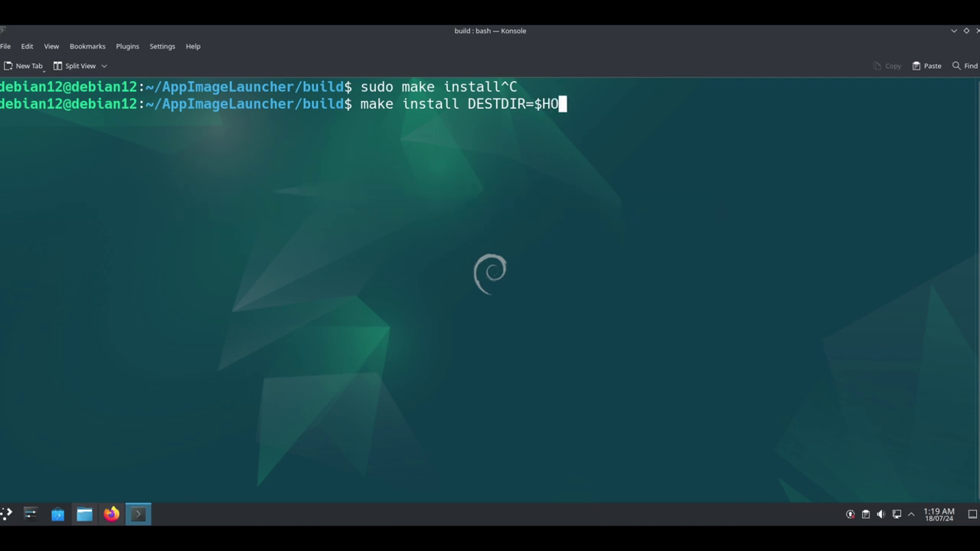
type("ME/bu")
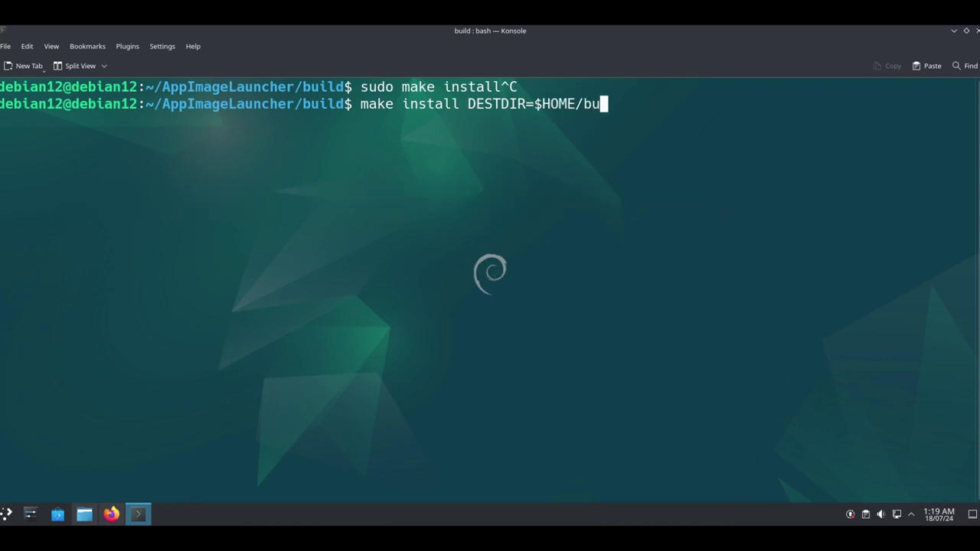
type("ild/appimagelauncher/")
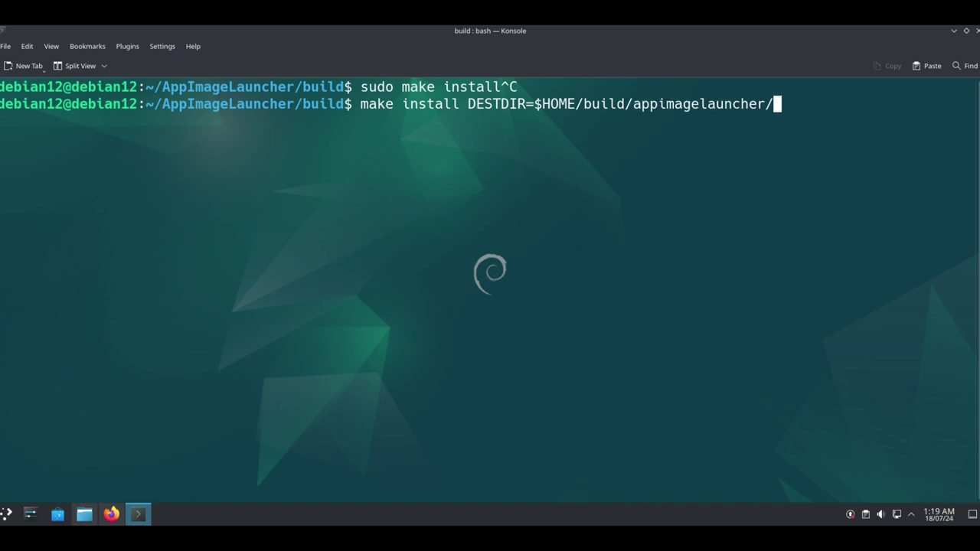
key("Return")
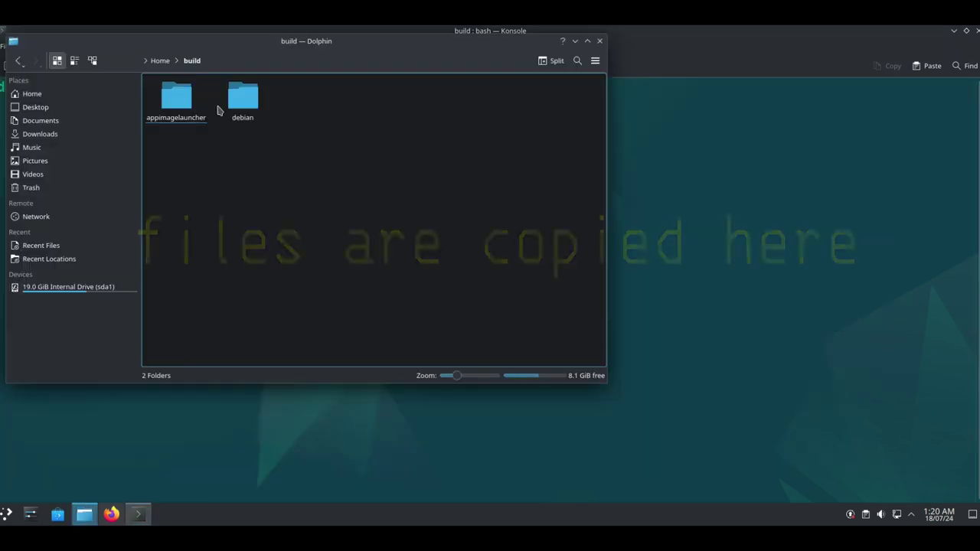
Step: In Dolphin, inspect the files installed under appimagelauncher/usr/local/bin and return to the appimagelauncher folder
left_click(173, 98)
left_click(243, 100)
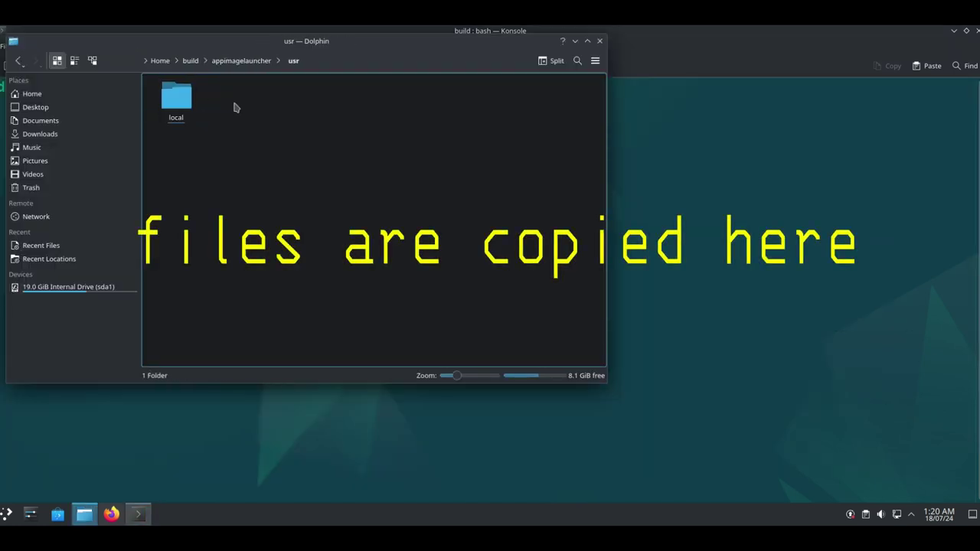
left_click(172, 98)
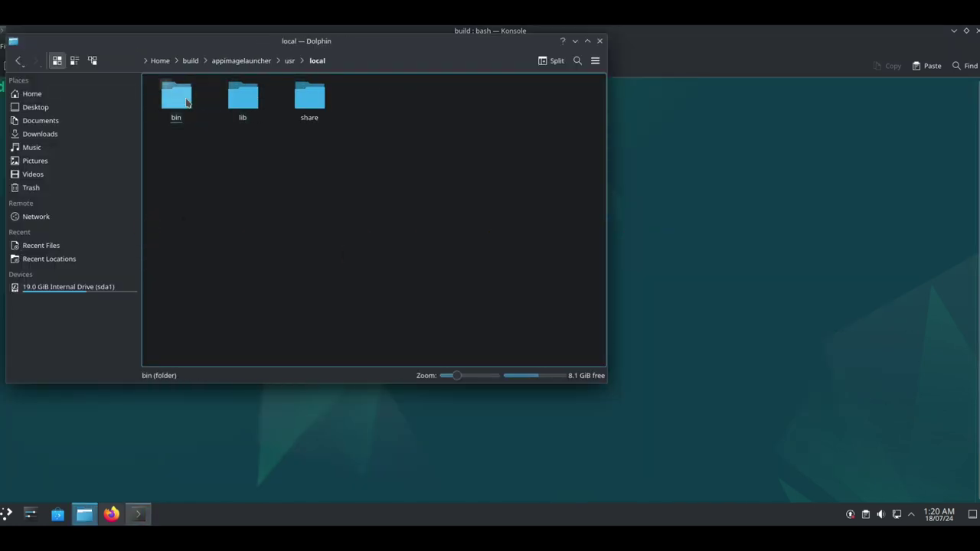
left_click(175, 97)
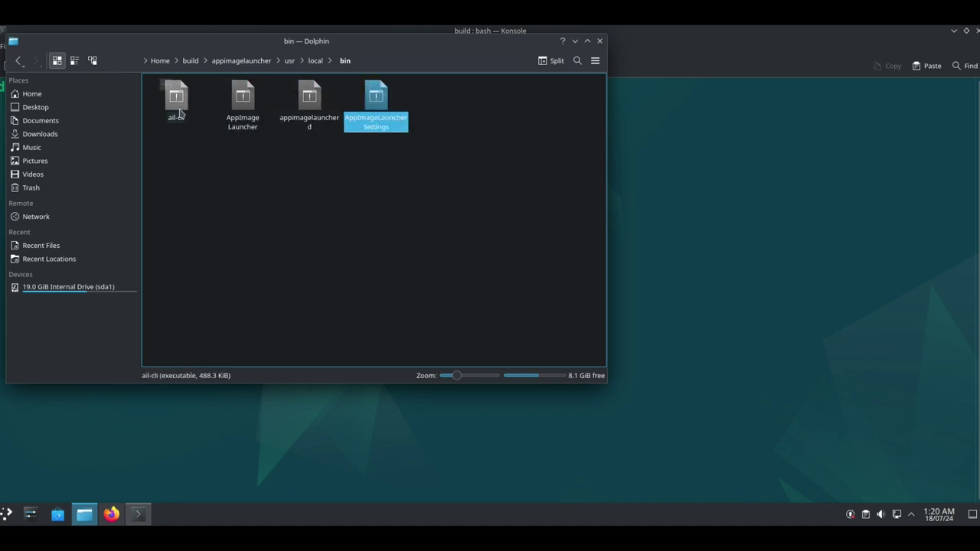
left_click(289, 61)
left_click(241, 60)
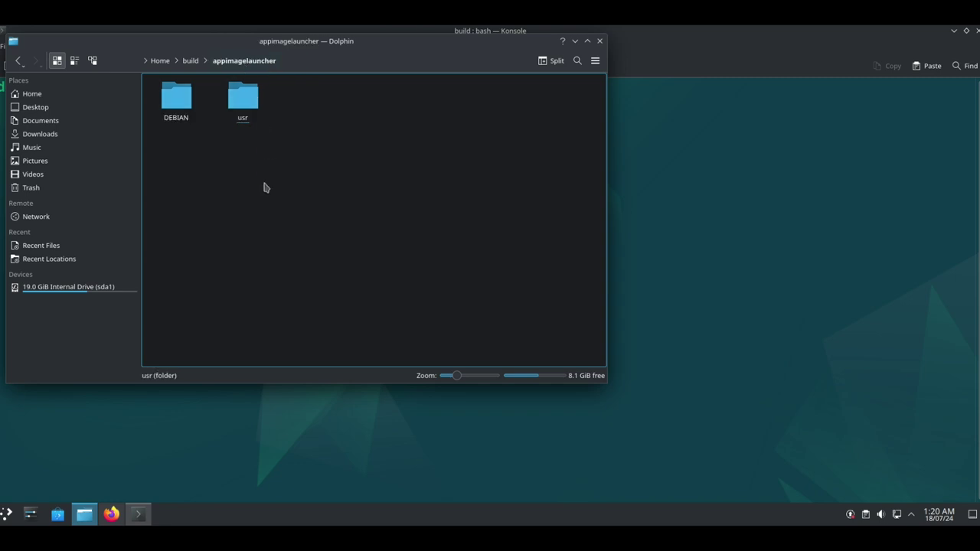
Step: Open the control file from the DEBIAN folder of appimagelauncher in KWrite
left_click(176, 106)
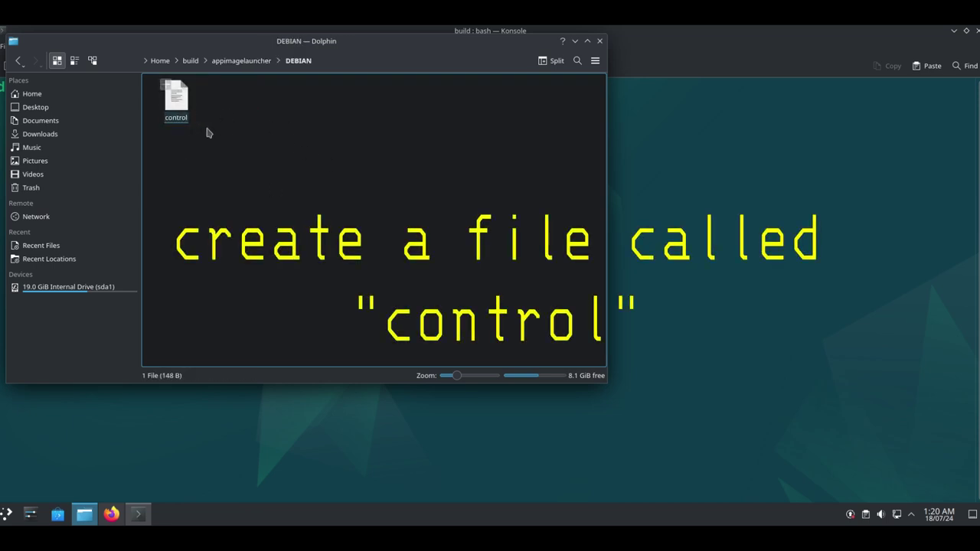
right_click(180, 103)
mouse_move(209, 121)
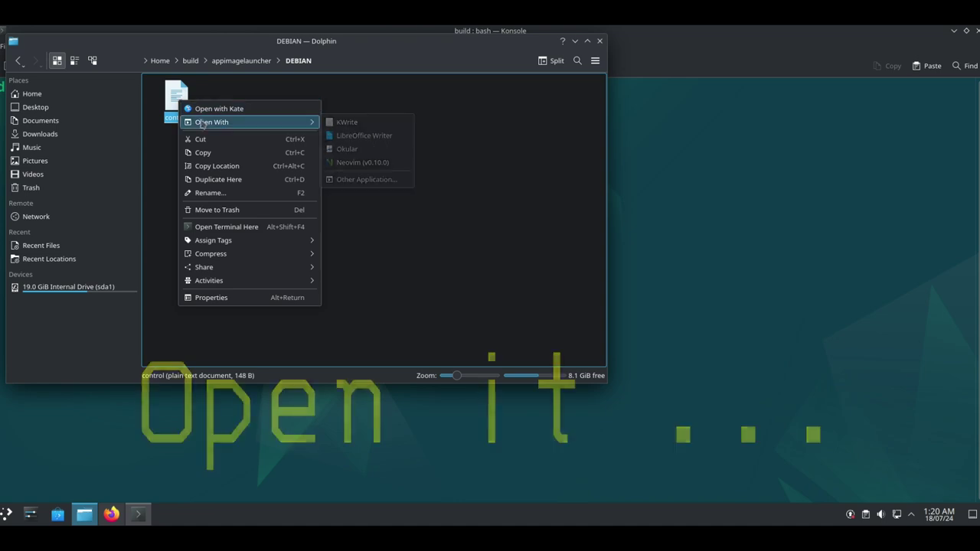
left_click(344, 123)
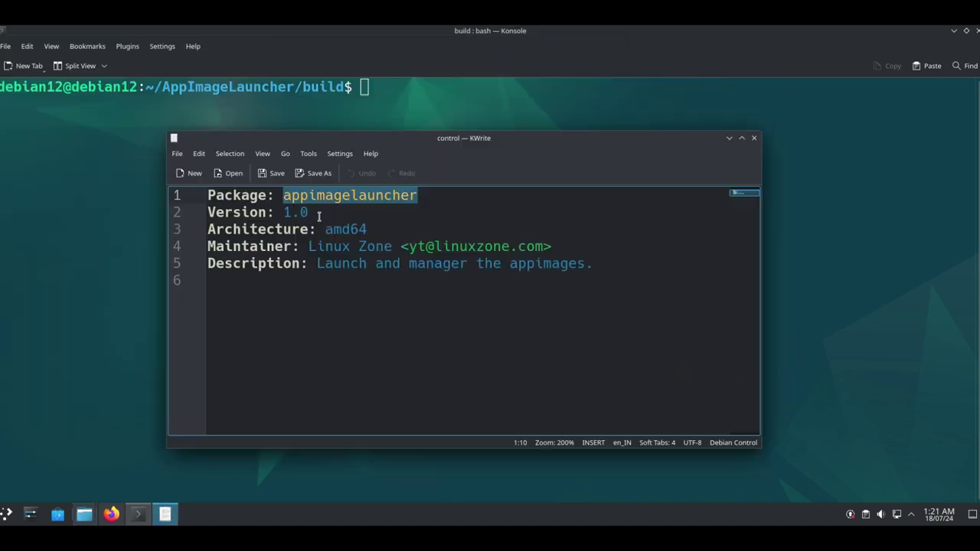
Step: Review the Version, Architecture and Maintainer fields of the control file
left_click(310, 213)
left_click_drag(310, 213, 283, 213)
left_click_drag(372, 229, 208, 229)
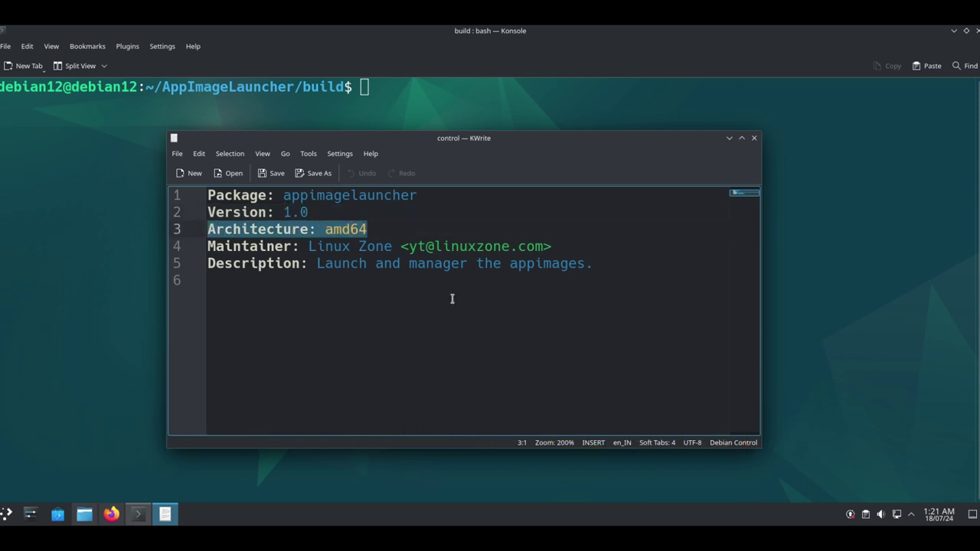
left_click_drag(551, 246, 207, 246)
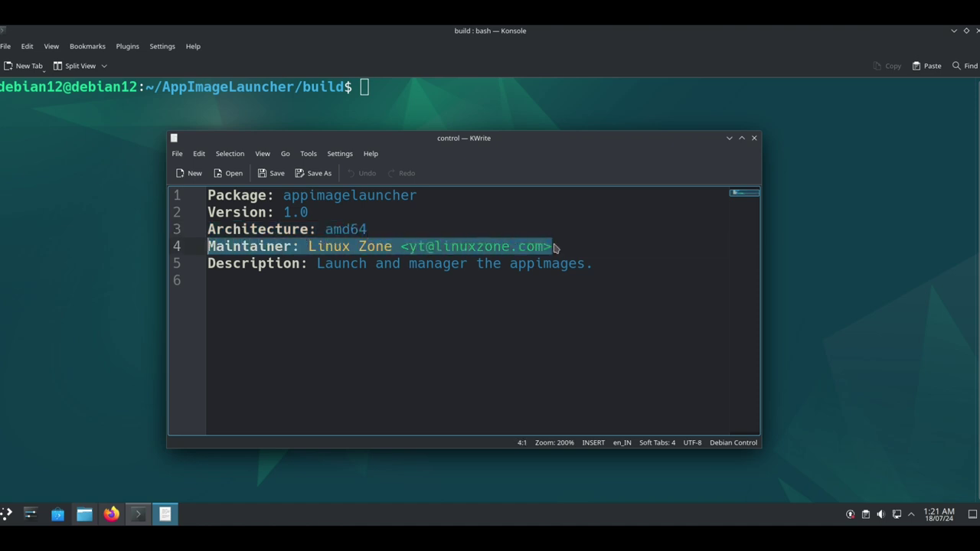
left_click(555, 247)
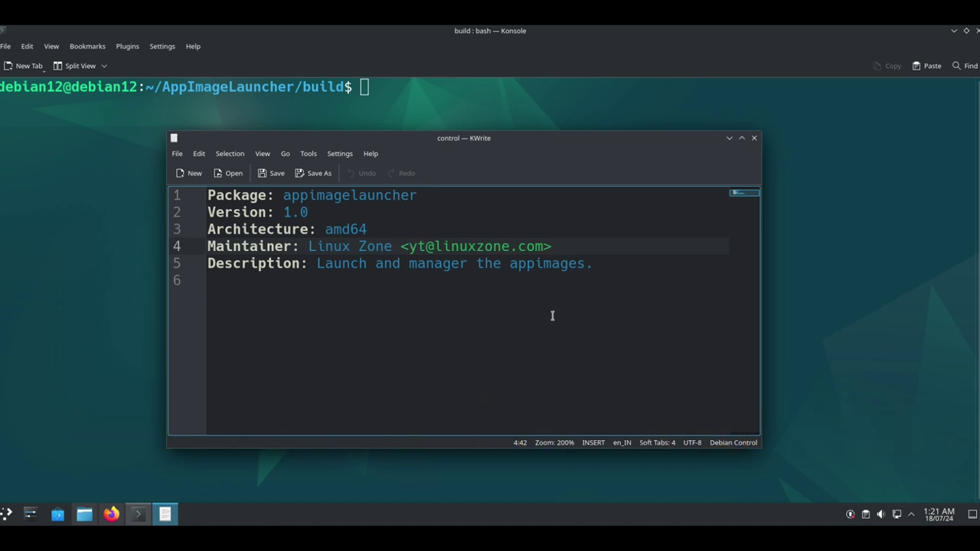
Step: Correct "manager" to "manage" in the control file's Description line, then save and close the file
left_click(468, 265)
key("BackSpace")
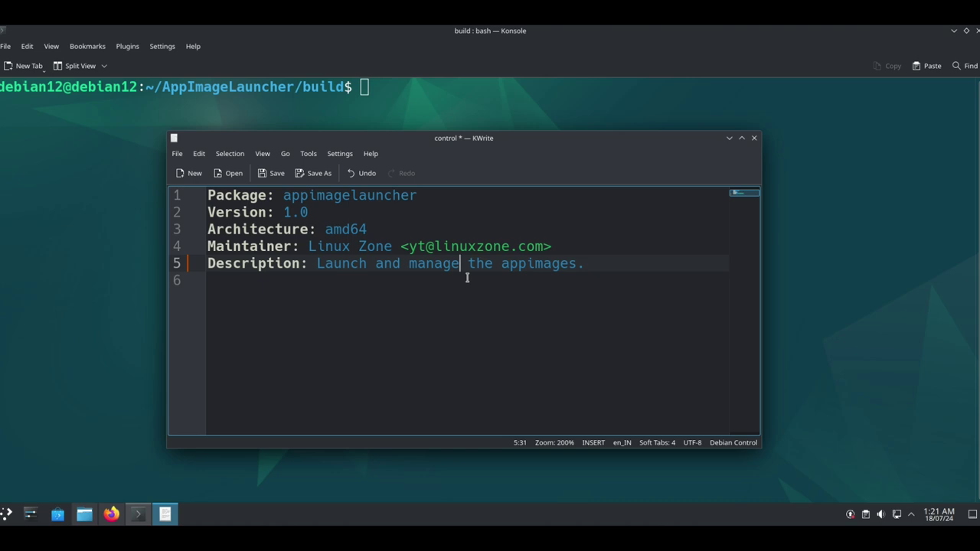
key("ctrl+s")
left_click(755, 138)
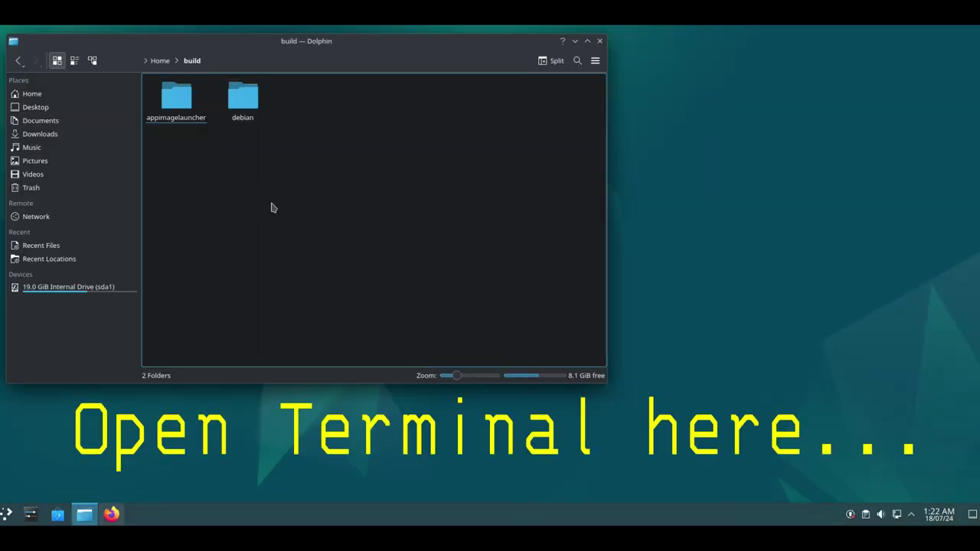
Step: Open a terminal in Home's build folder and run dpkg-deb --root-owner-group --build ./appimagelauncher/ to build the package
right_click(291, 164)
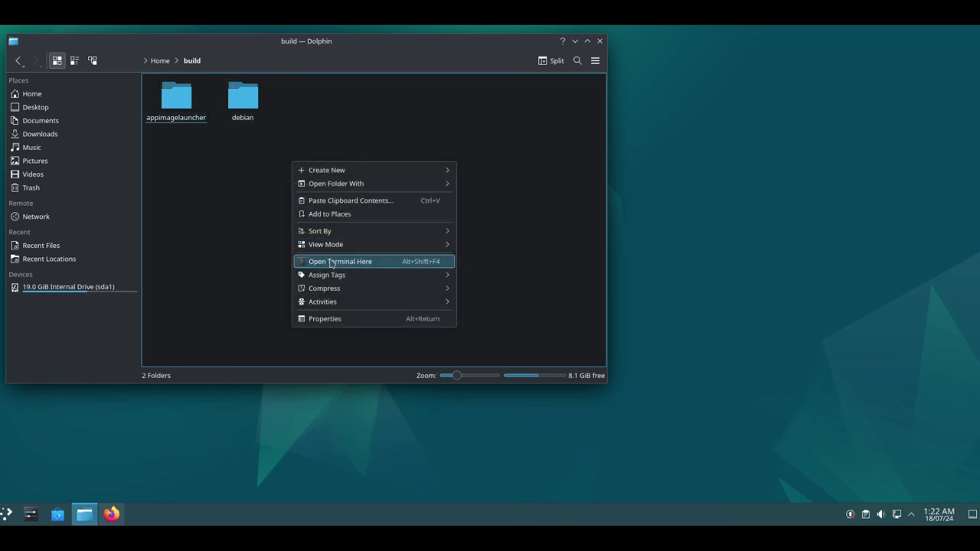
left_click(374, 262)
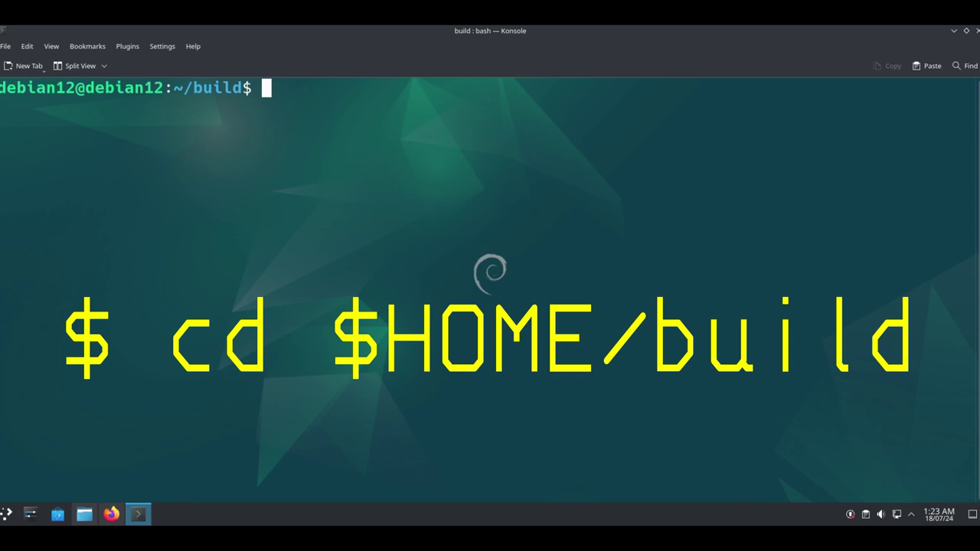
type("dp")
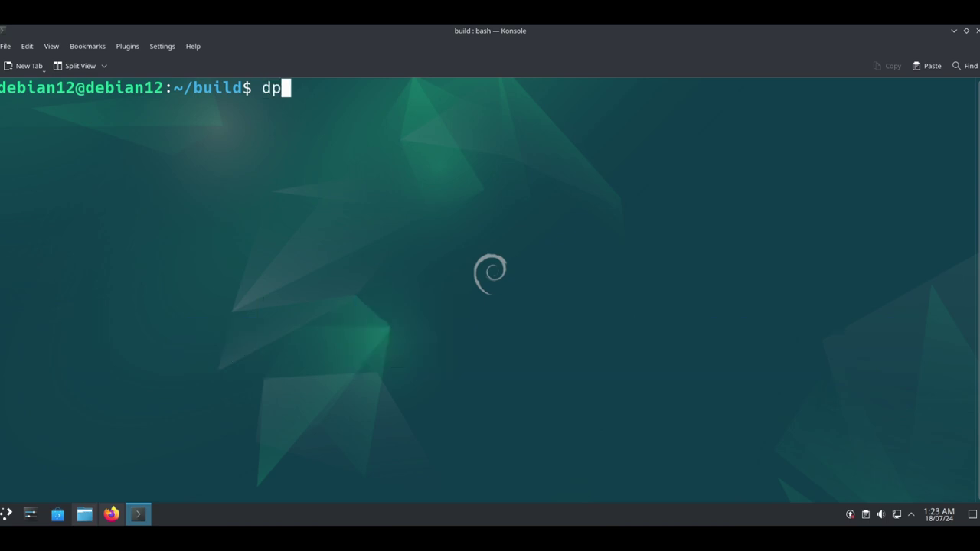
type("kg-deb --root-owner-group ")
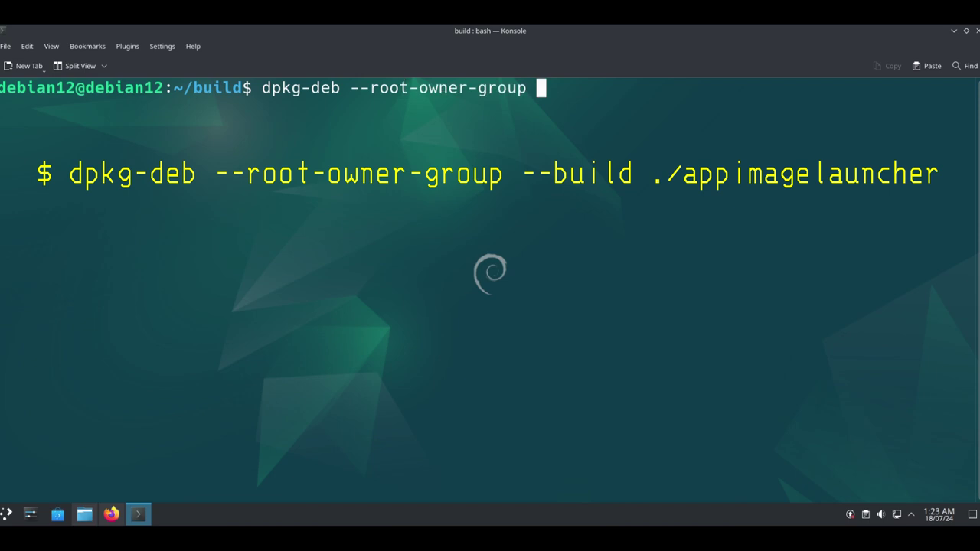
type("--build")
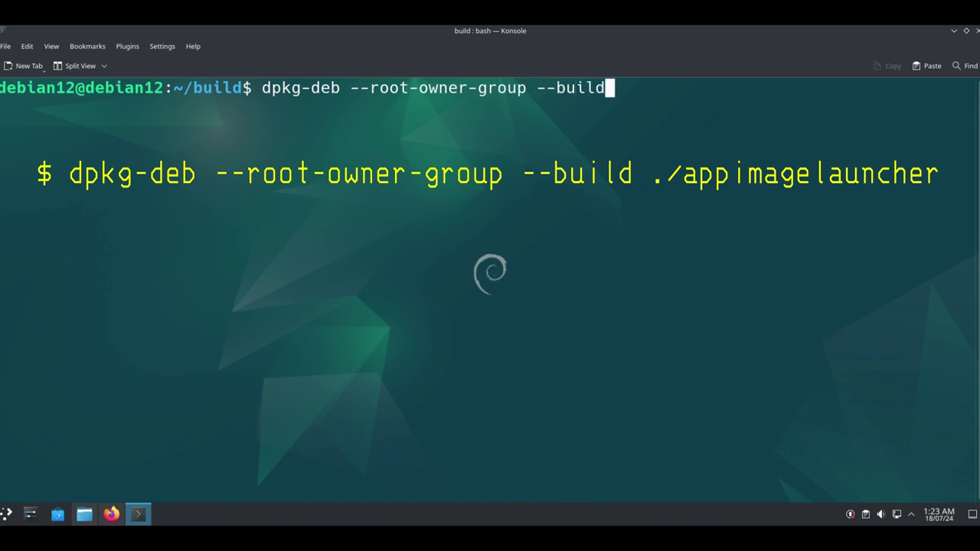
type(" ./app")
key("Tab")
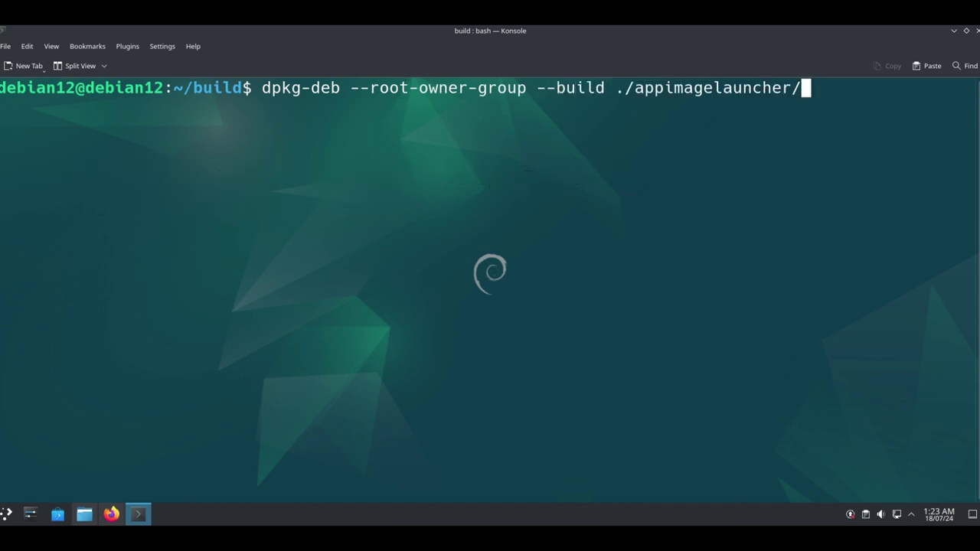
key("Return")
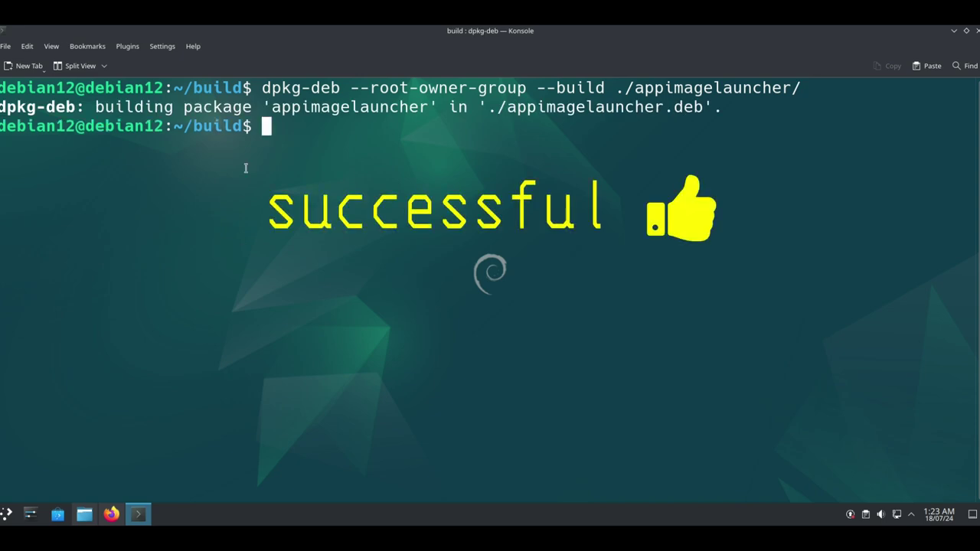
Step: Check the package path in the dpkg-deb output and locate appimagelauncher.deb in the build folder in Dolphin
left_click_drag(737, 111, 440, 111)
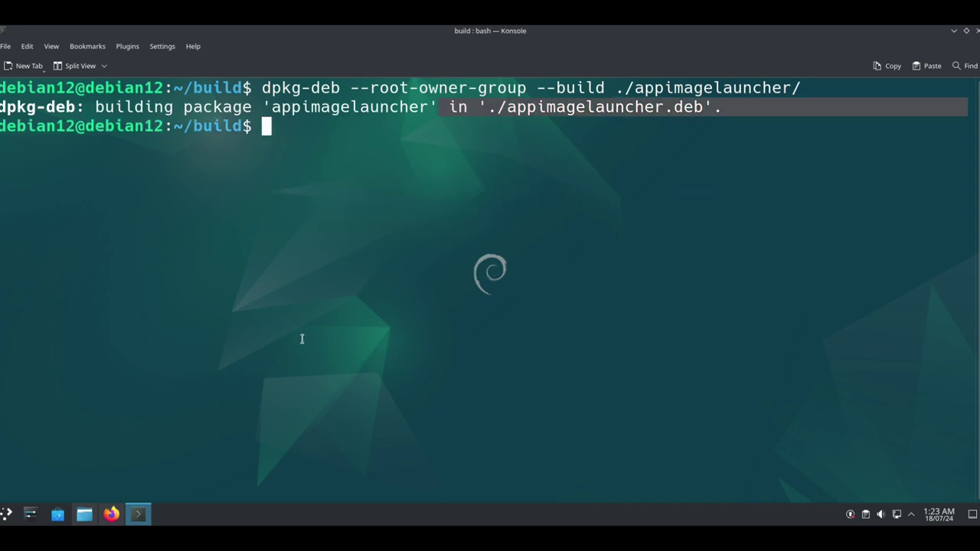
left_click(141, 515)
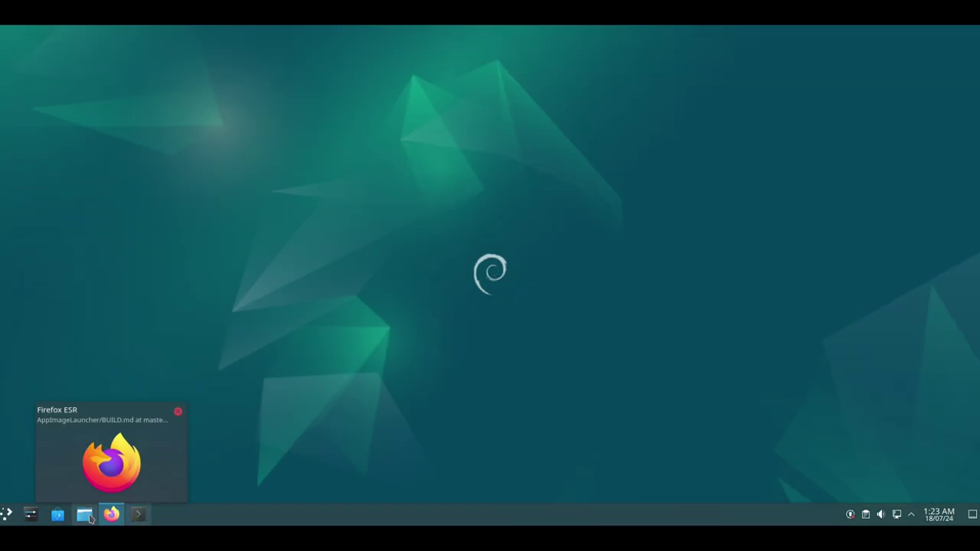
left_click(84, 514)
left_click(309, 101)
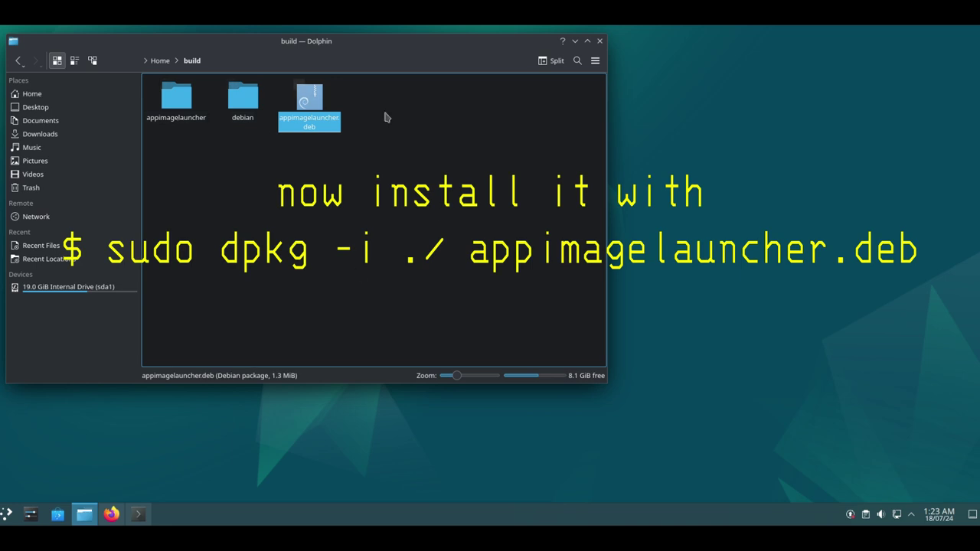
left_click(450, 250)
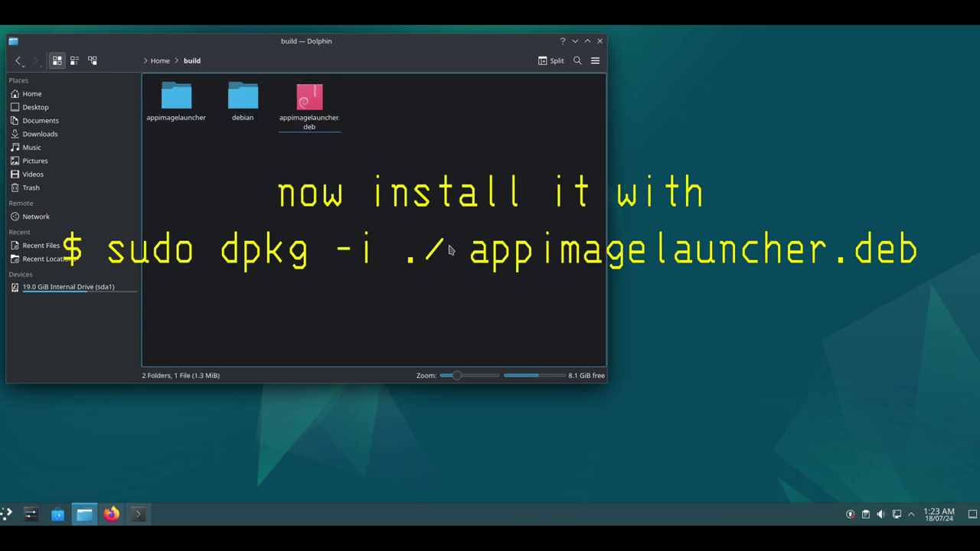